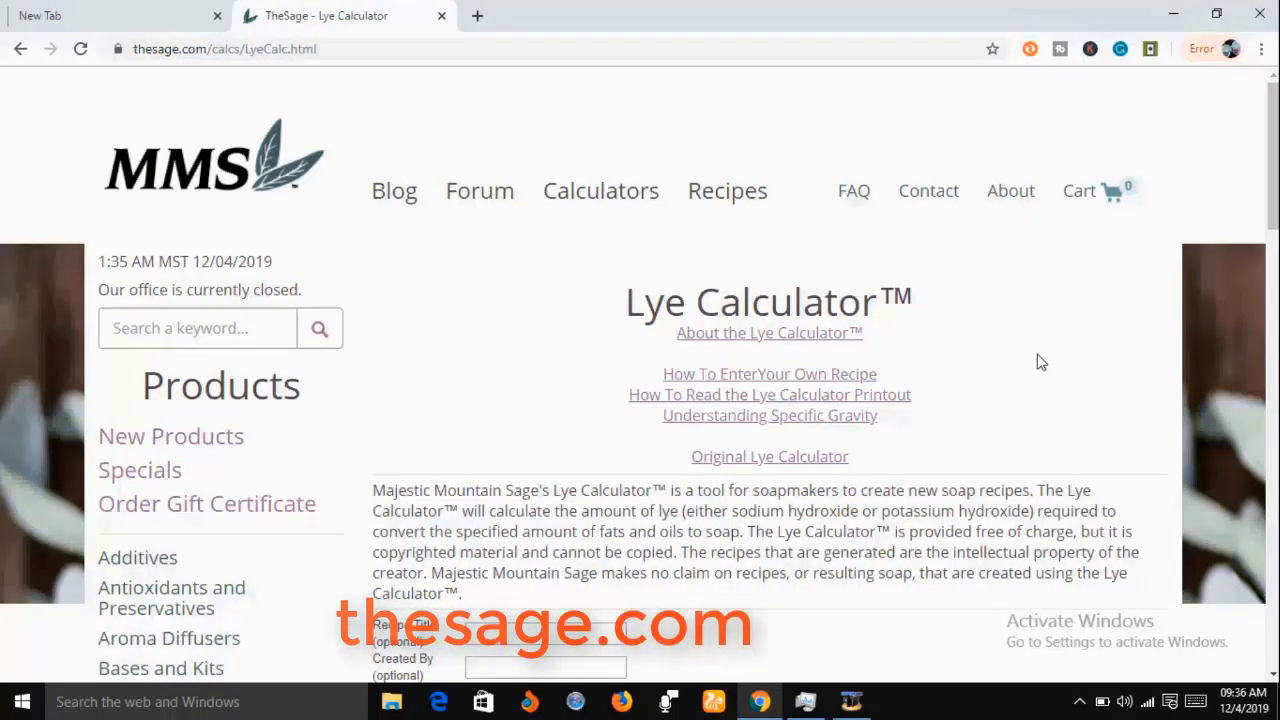
Enter "sumshine soap" as the recipe title and "sunshine" as the creator in the Lye Calculator form
{"action": "scroll", "coordinate": [1040, 362], "scroll_direction": "down", "scroll_amount": 3}
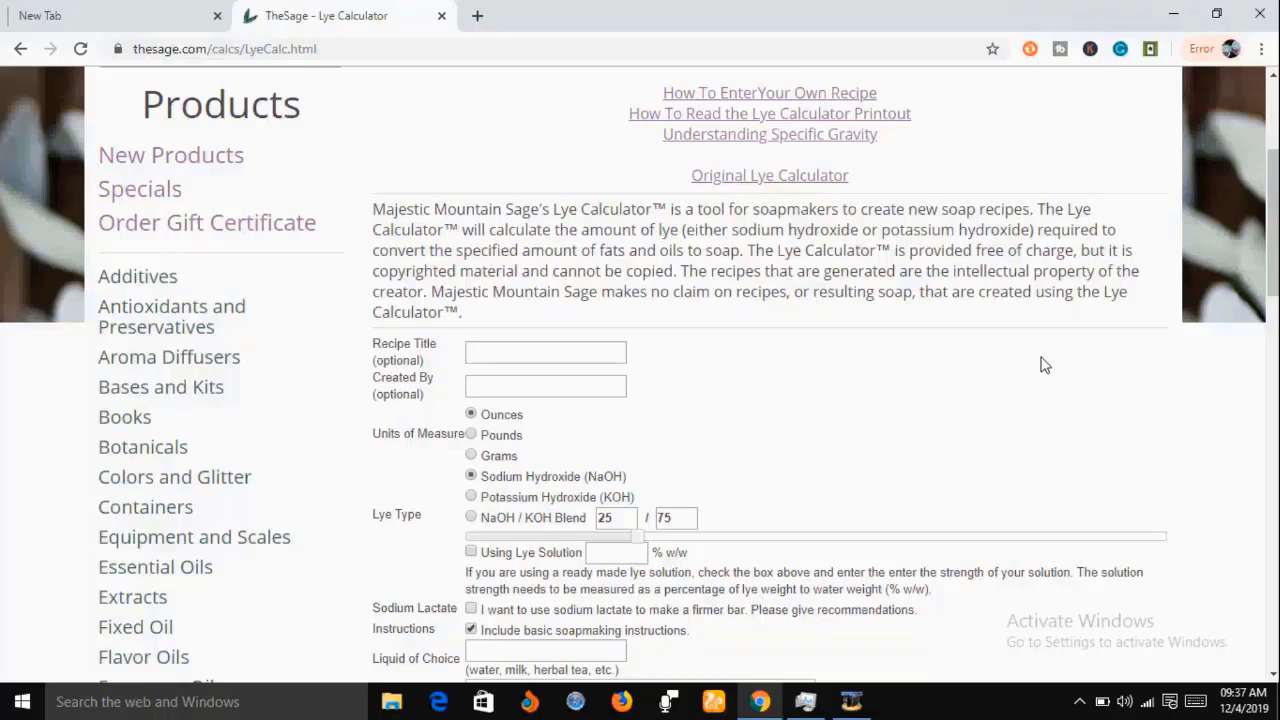
{"action": "scroll", "coordinate": [1040, 365], "scroll_direction": "down", "scroll_amount": 1}
{"action": "scroll", "coordinate": [1043, 365], "scroll_direction": "down", "scroll_amount": 3}
{"action": "scroll", "coordinate": [1043, 365], "scroll_direction": "up", "scroll_amount": 3}
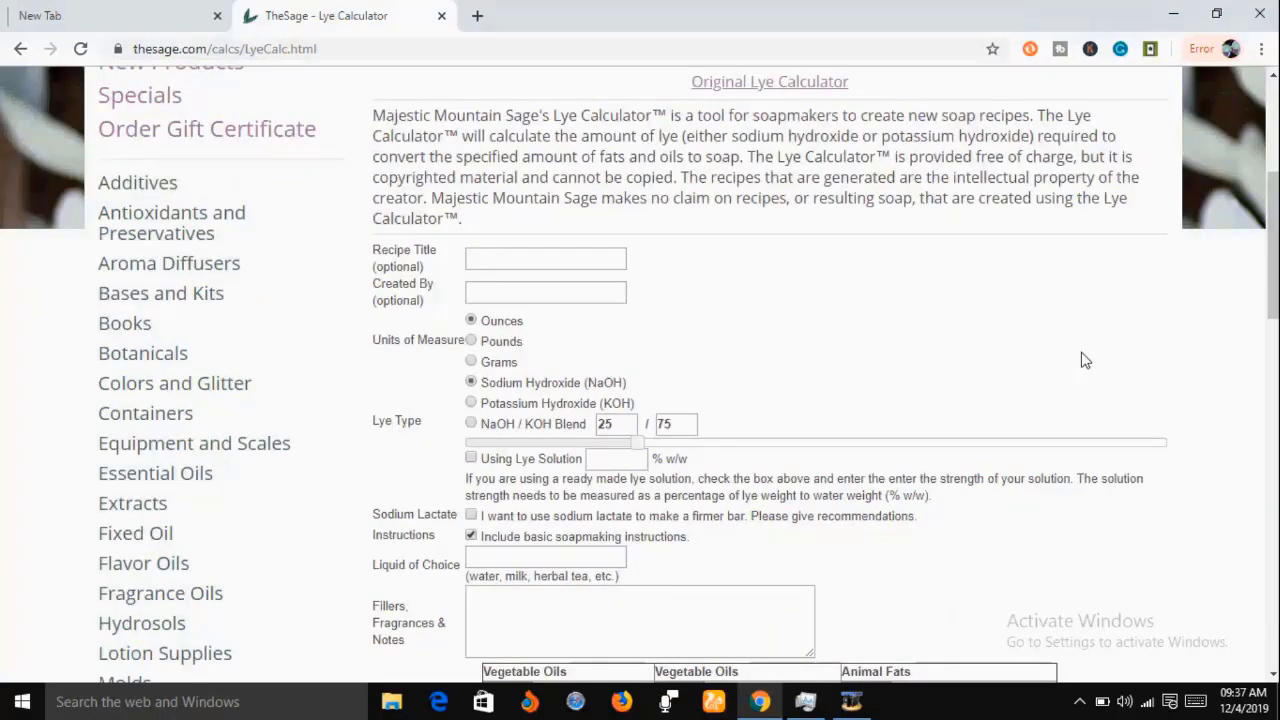
{"action": "scroll", "coordinate": [1080, 362], "scroll_direction": "down", "scroll_amount": 5}
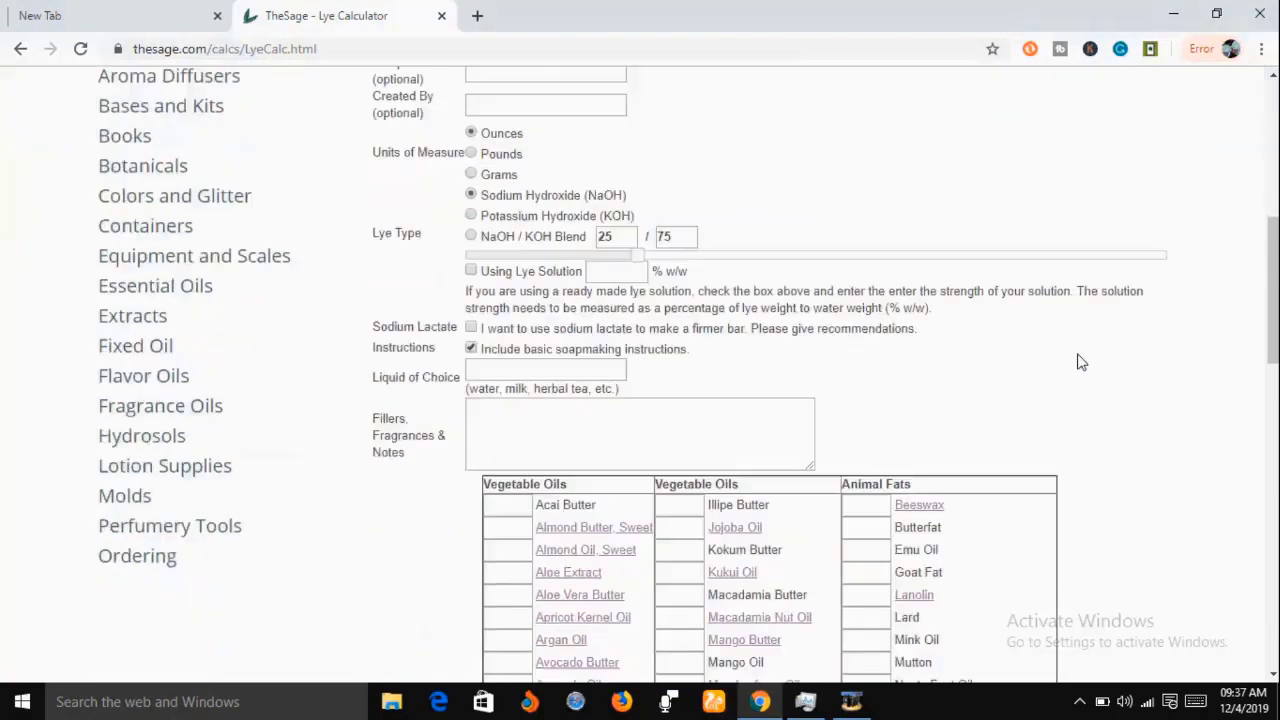
{"action": "scroll", "coordinate": [1080, 362], "scroll_direction": "up", "scroll_amount": 5}
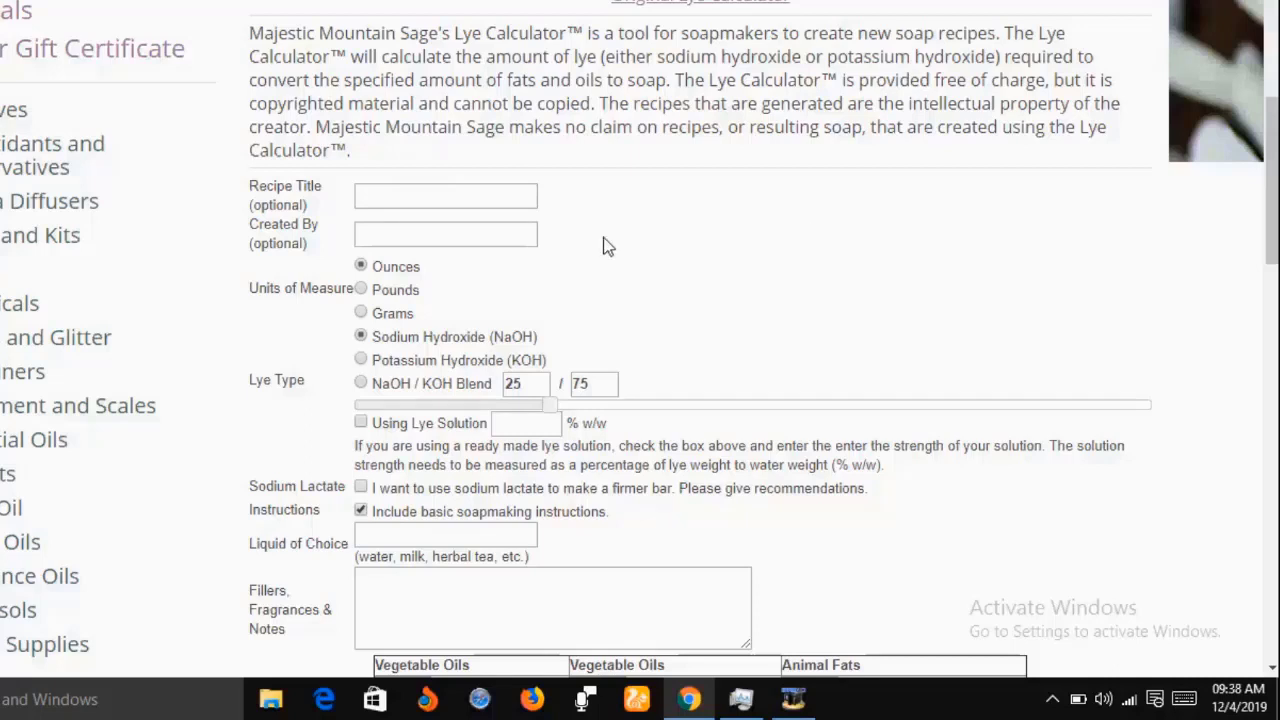
{"action": "left_click", "coordinate": [401, 195]}
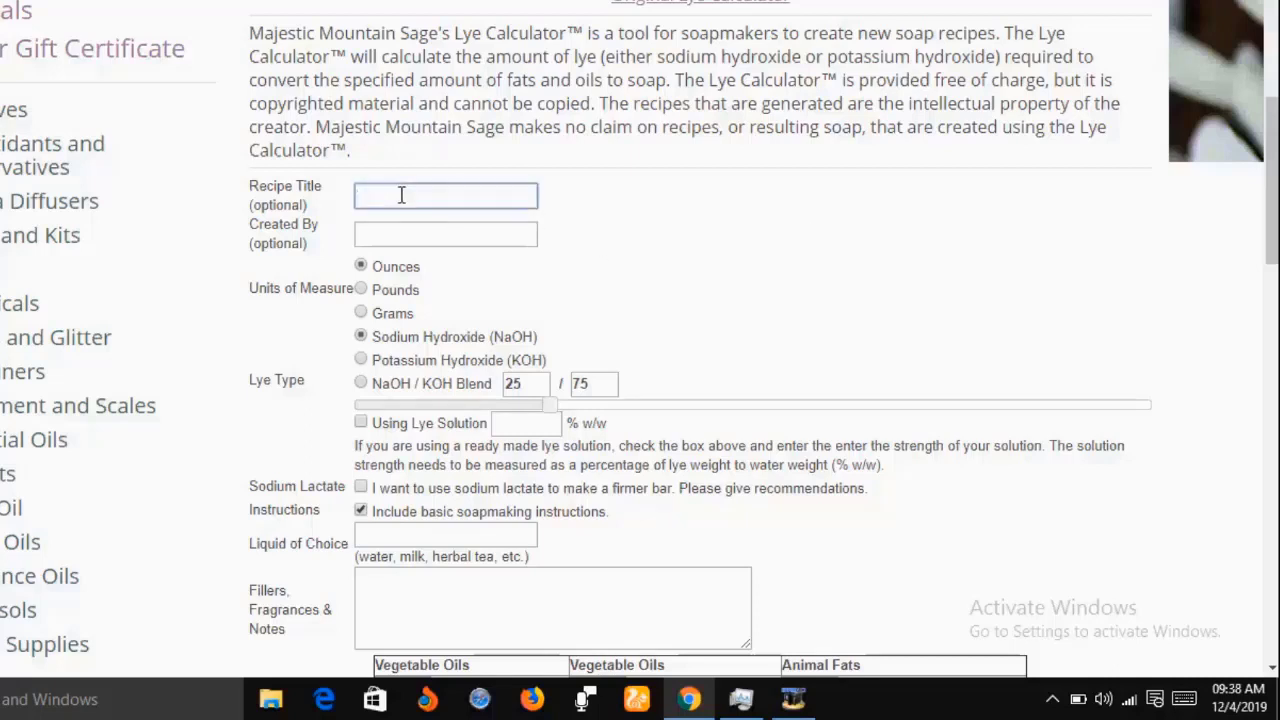
{"action": "type", "text": "s"}
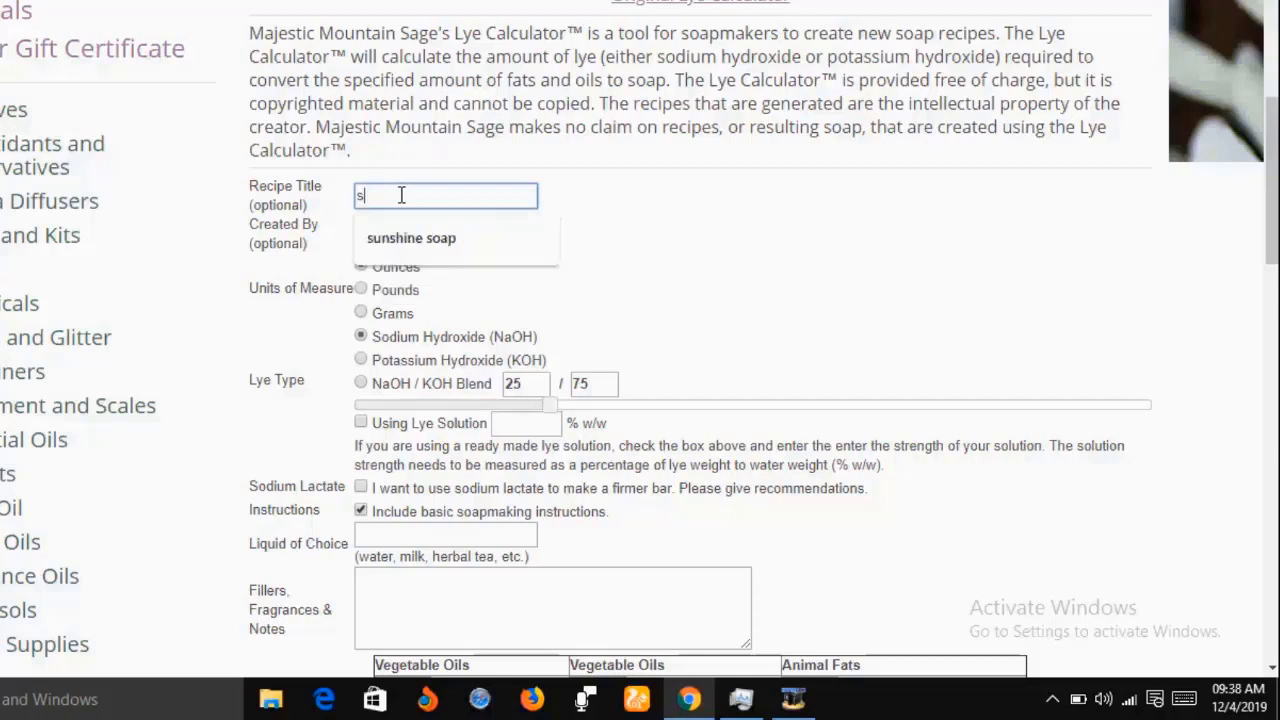
{"action": "type", "text": "umshine soap"}
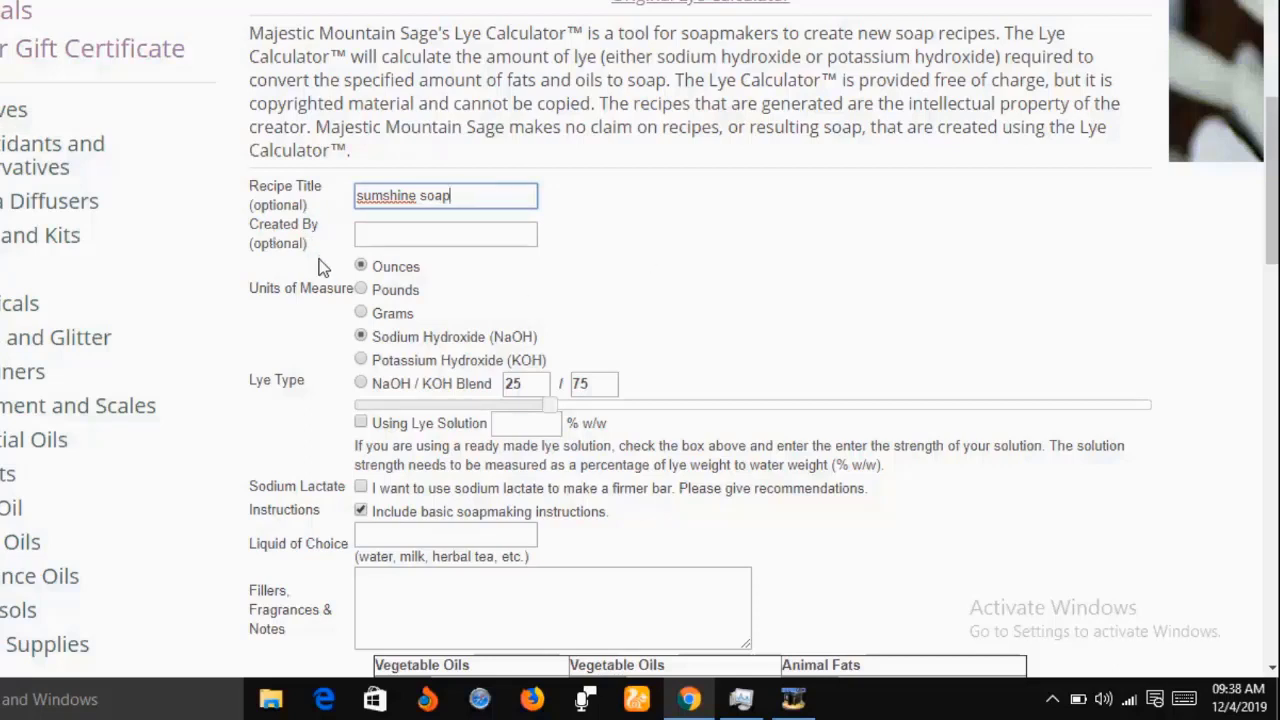
{"action": "left_click", "coordinate": [374, 234]}
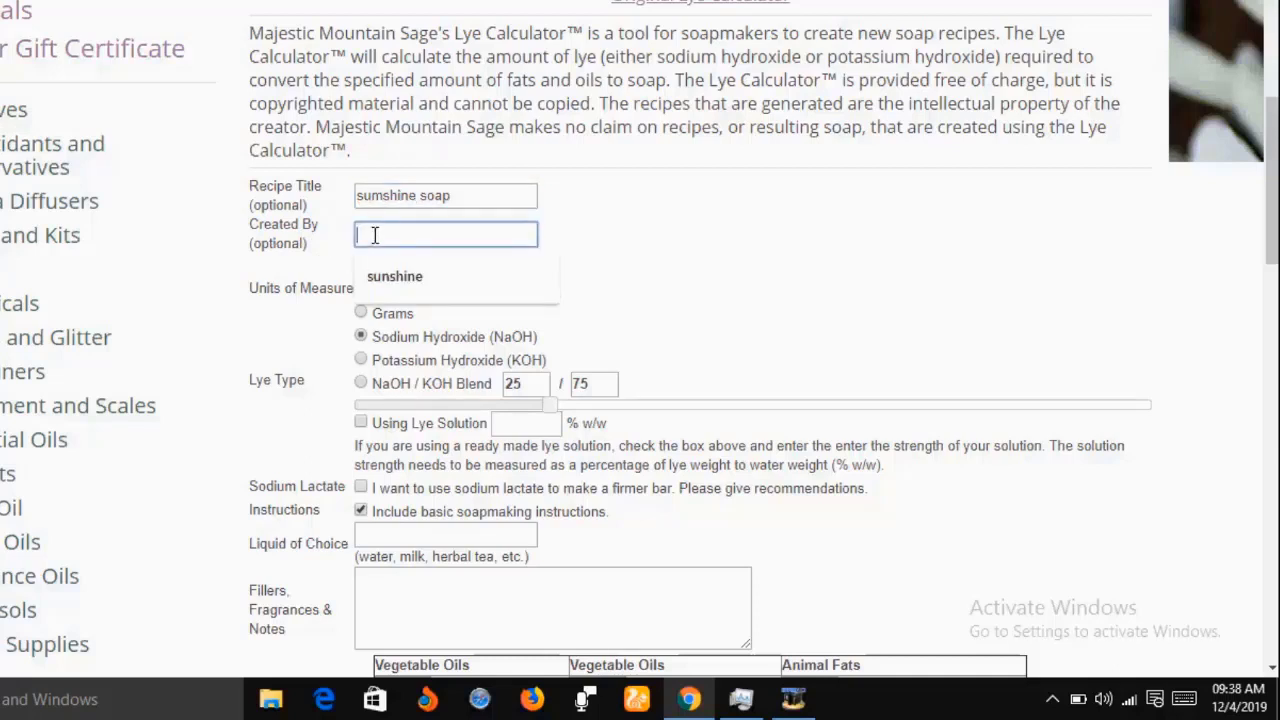
{"action": "left_click", "coordinate": [390, 273]}
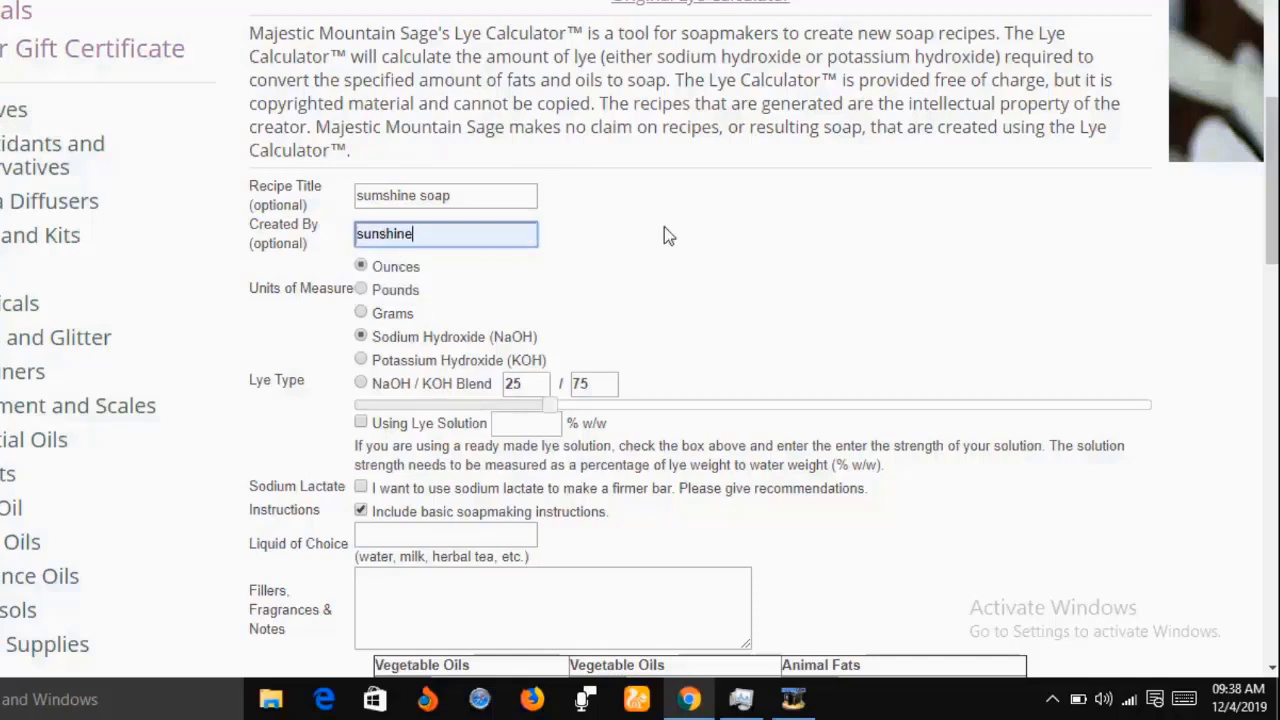
Set the units of measure to grams and the lye type to Sodium Hydroxide (NaOH)
{"action": "scroll", "coordinate": [664, 228], "scroll_direction": "down", "scroll_amount": 1}
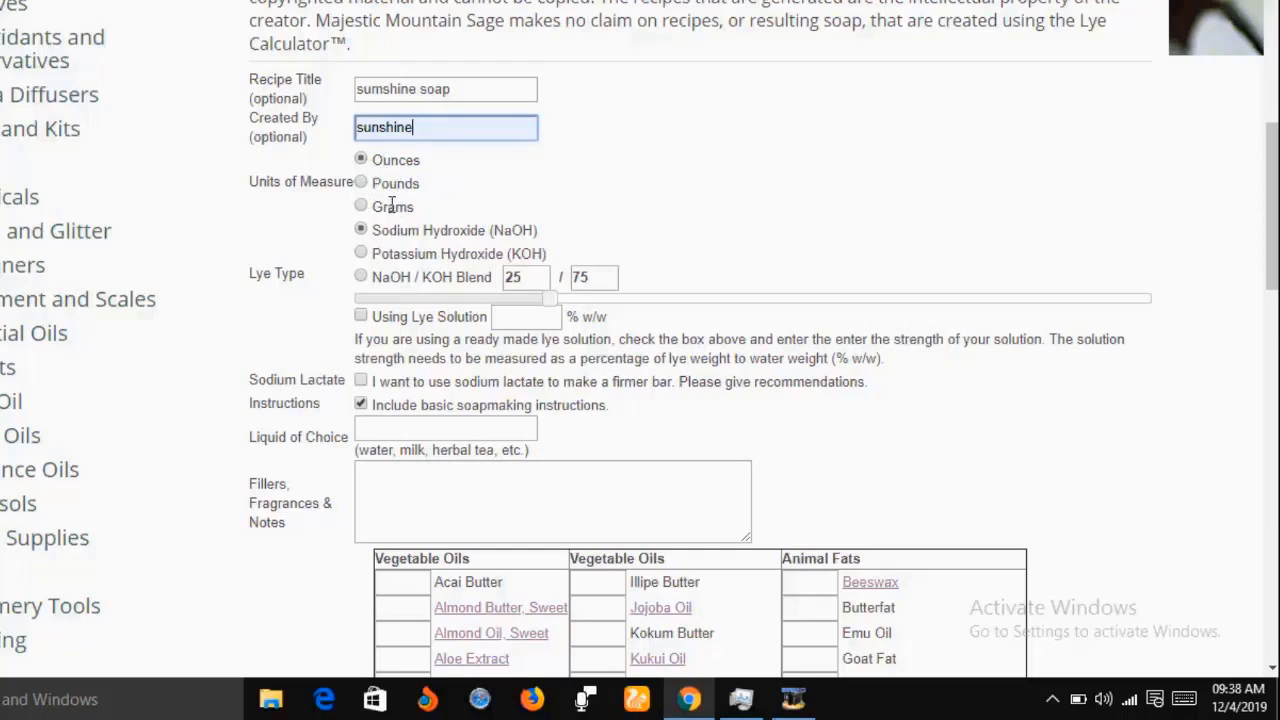
{"action": "left_click", "coordinate": [361, 206]}
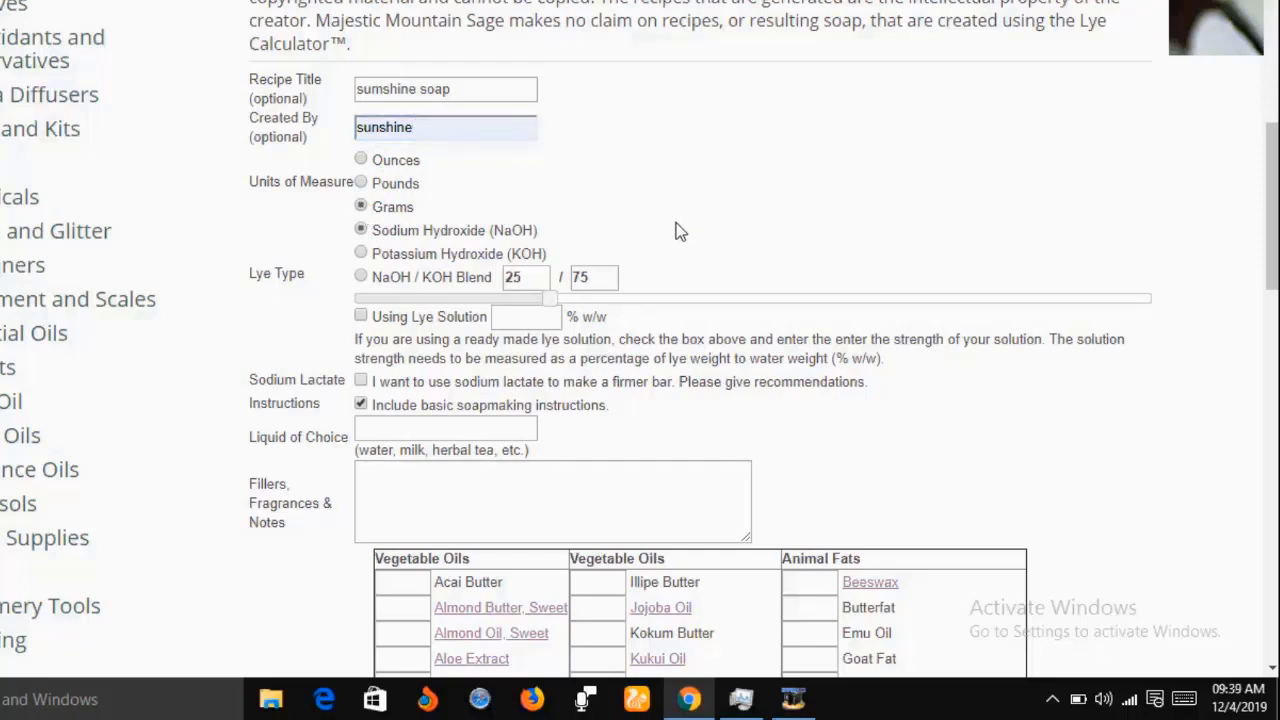
{"action": "scroll", "coordinate": [676, 232], "scroll_direction": "down", "scroll_amount": 1}
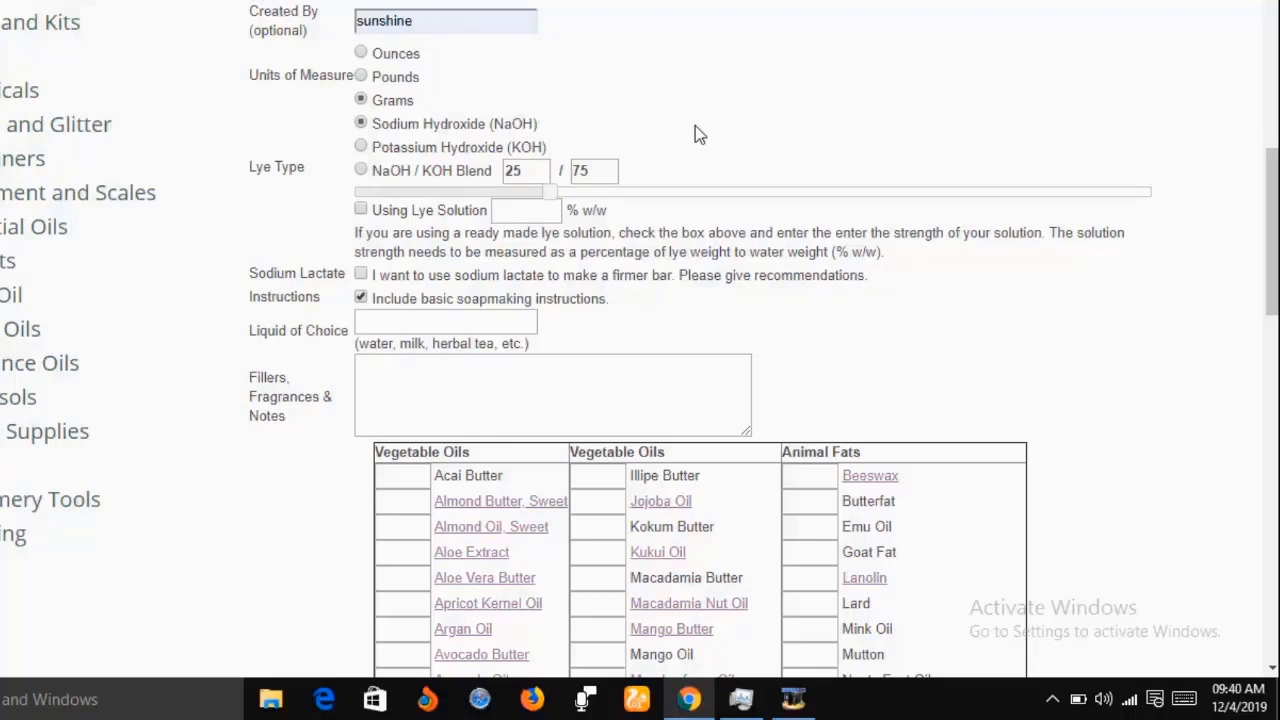
{"action": "left_click", "coordinate": [361, 171]}
{"action": "left_click", "coordinate": [361, 124]}
Set the recipe's liquid of choice to water
{"action": "left_click", "coordinate": [384, 323]}
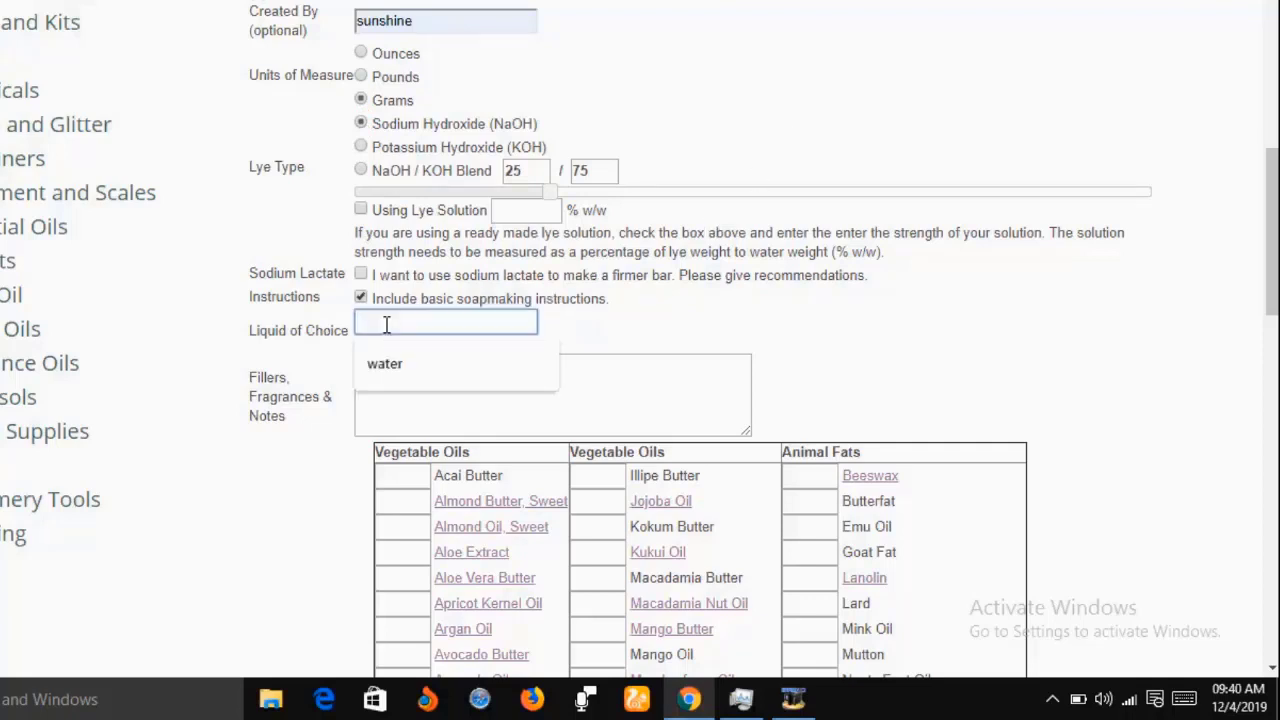
{"action": "left_click", "coordinate": [418, 380]}
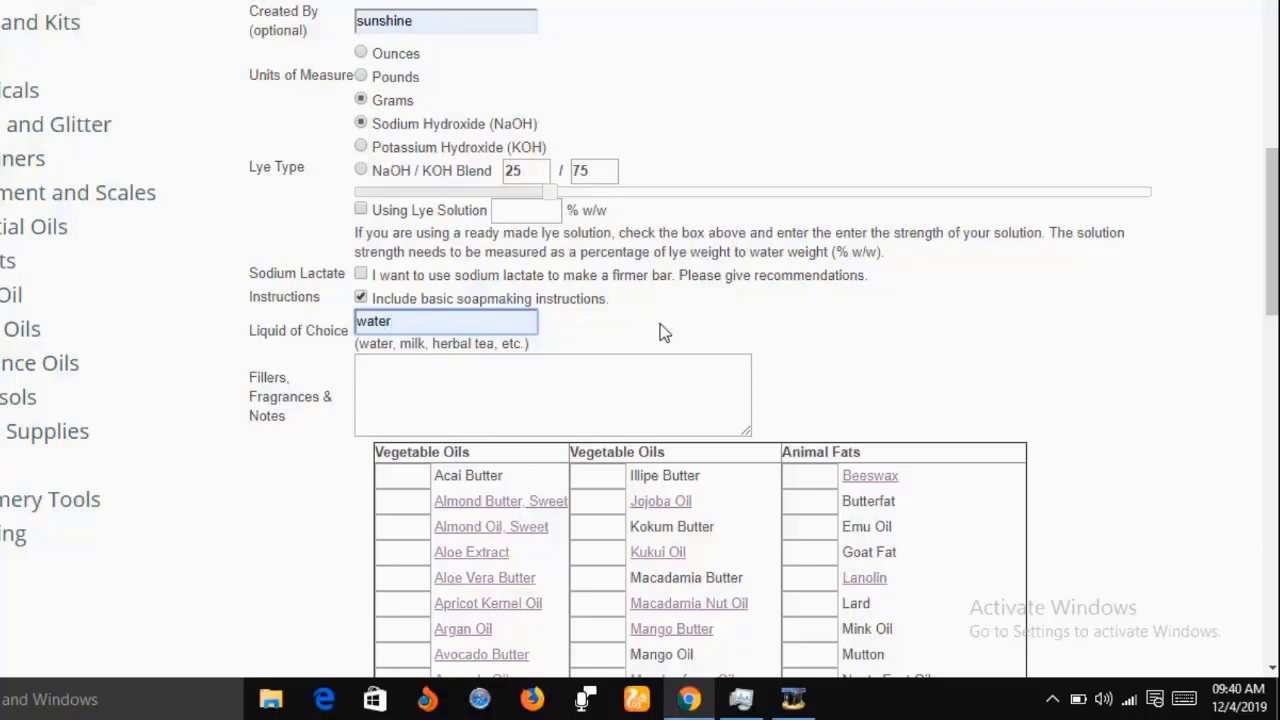
{"action": "left_click", "coordinate": [706, 332]}
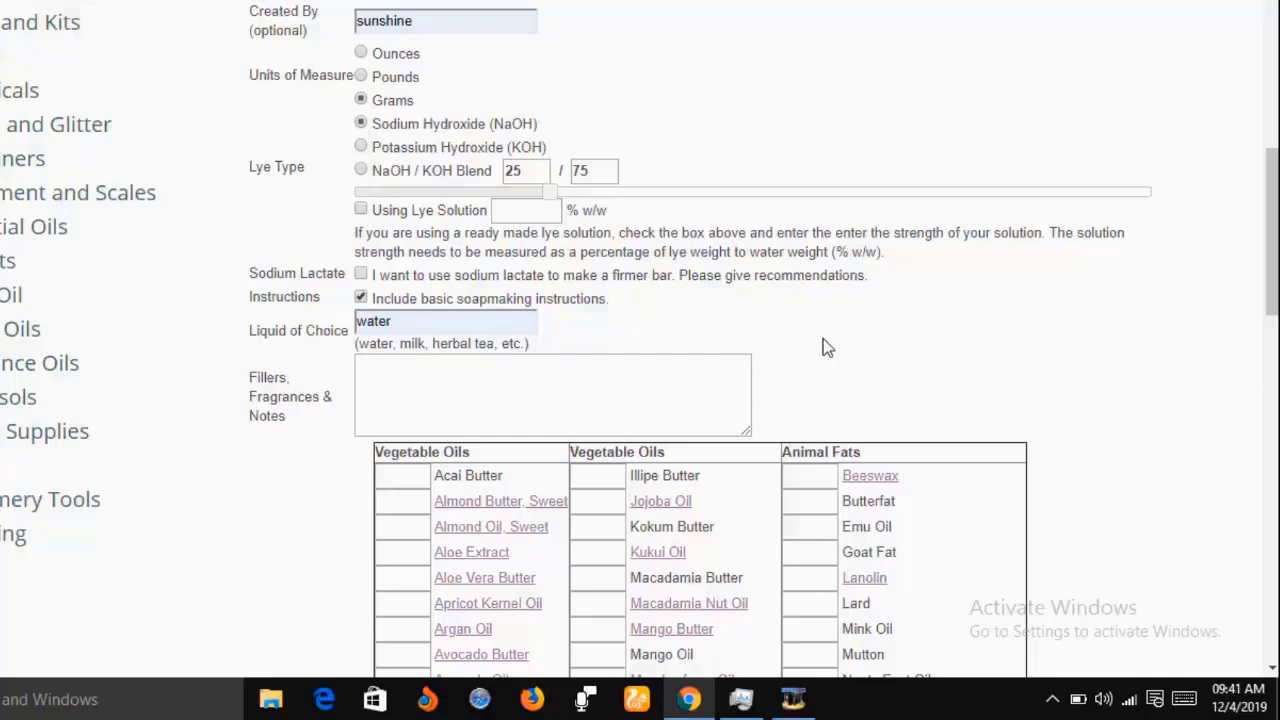
Set the amount of Palm Kernel Oil in the vegetable oils table to 500 grams
{"action": "scroll", "coordinate": [824, 347], "scroll_direction": "down", "scroll_amount": 1}
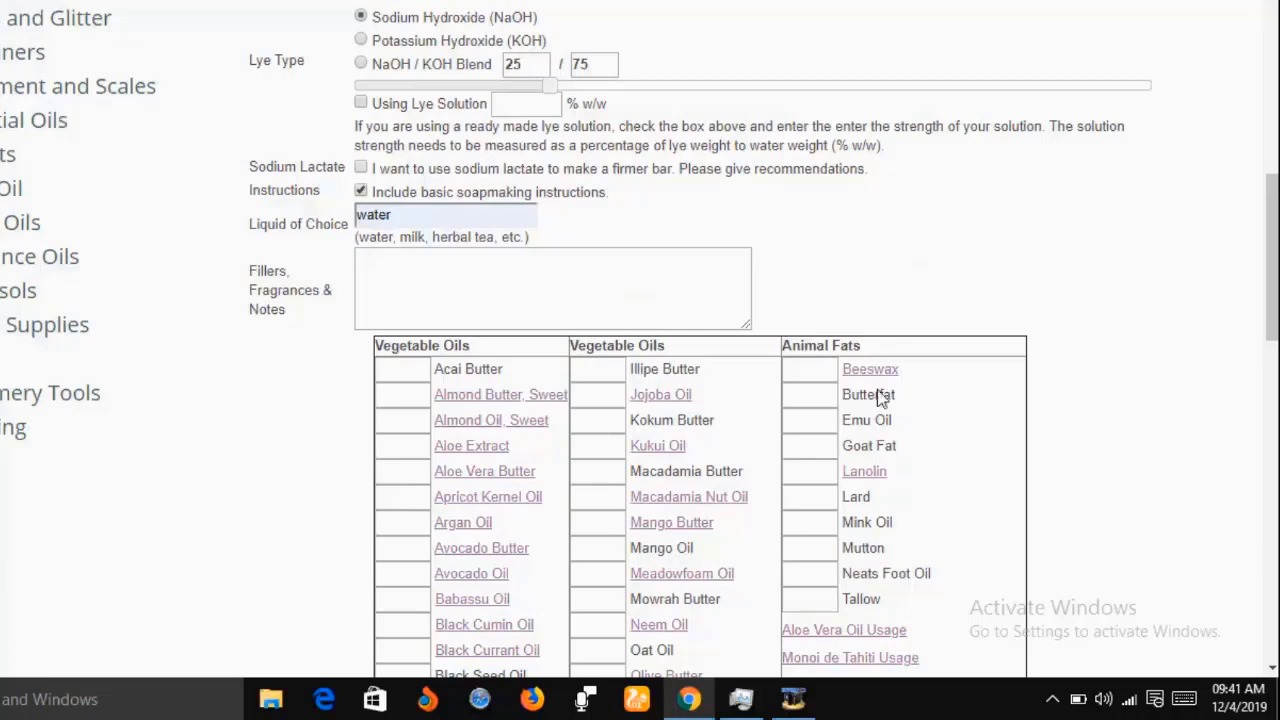
{"action": "scroll", "coordinate": [815, 419], "scroll_direction": "down", "scroll_amount": 1}
{"action": "scroll", "coordinate": [816, 419], "scroll_direction": "down", "scroll_amount": 1}
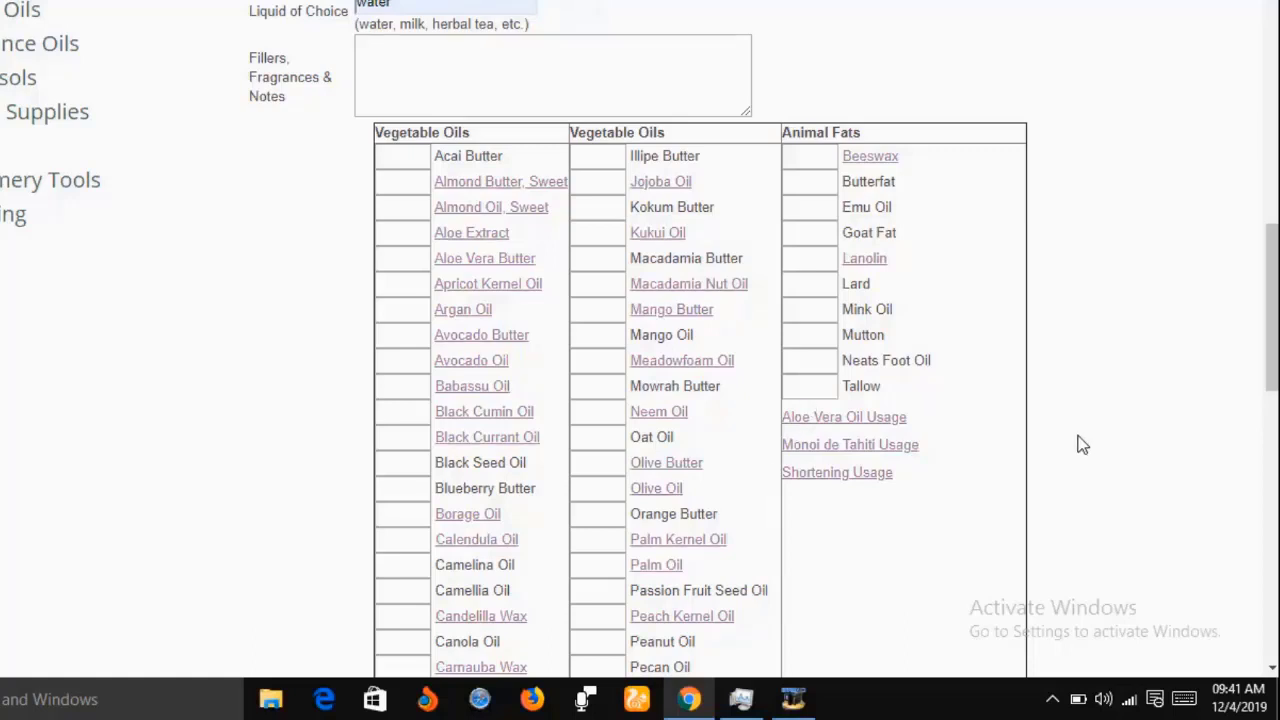
{"action": "scroll", "coordinate": [1082, 445], "scroll_direction": "down", "scroll_amount": 1}
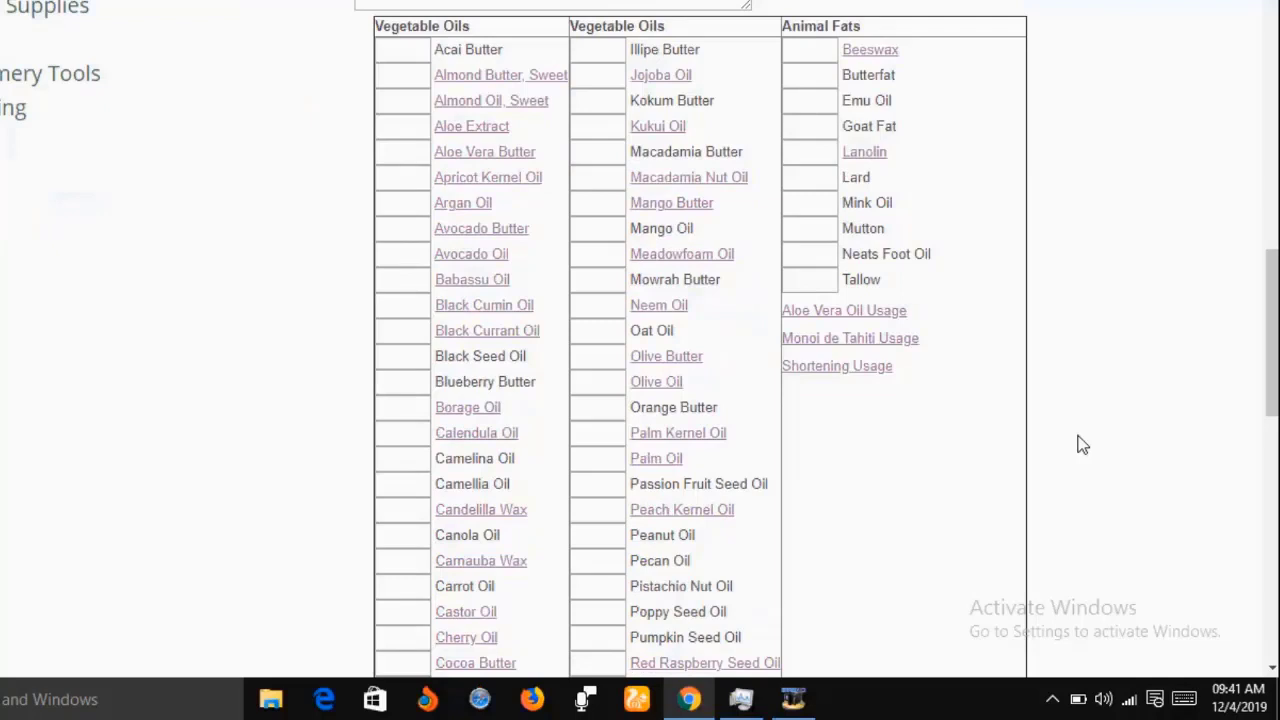
{"action": "scroll", "coordinate": [1082, 445], "scroll_direction": "up", "scroll_amount": 1}
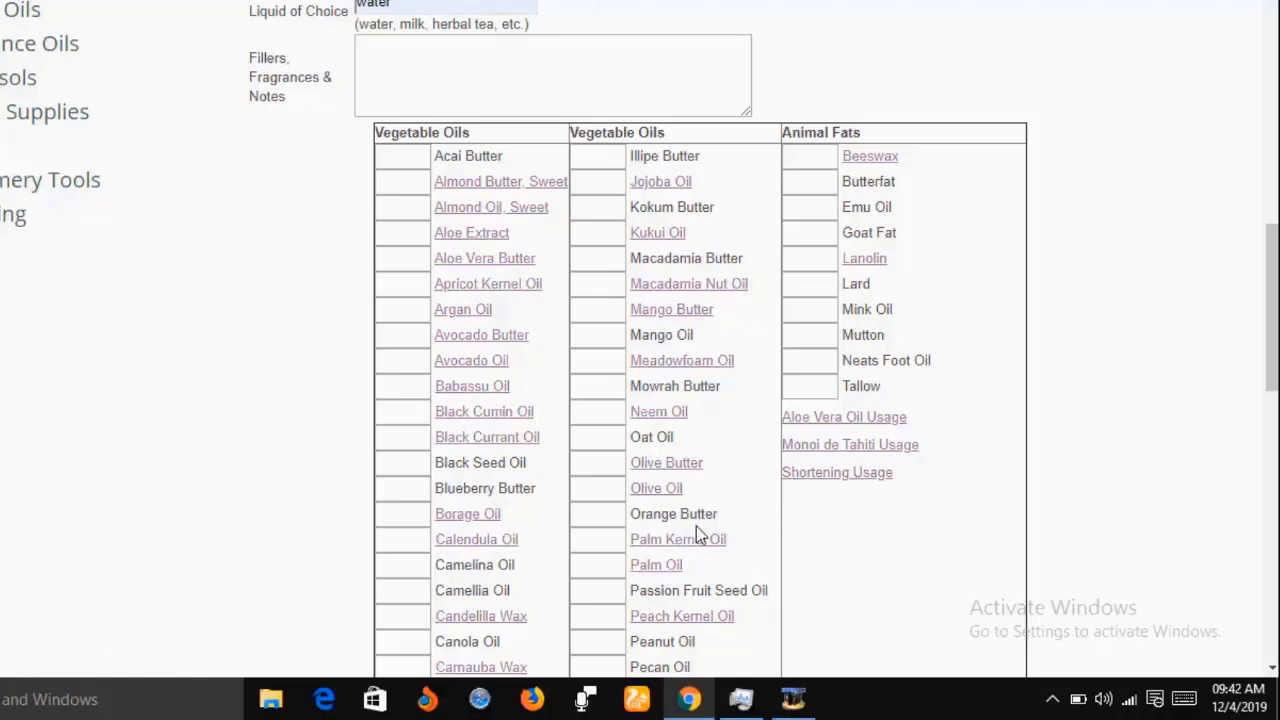
{"action": "left_click", "coordinate": [592, 541]}
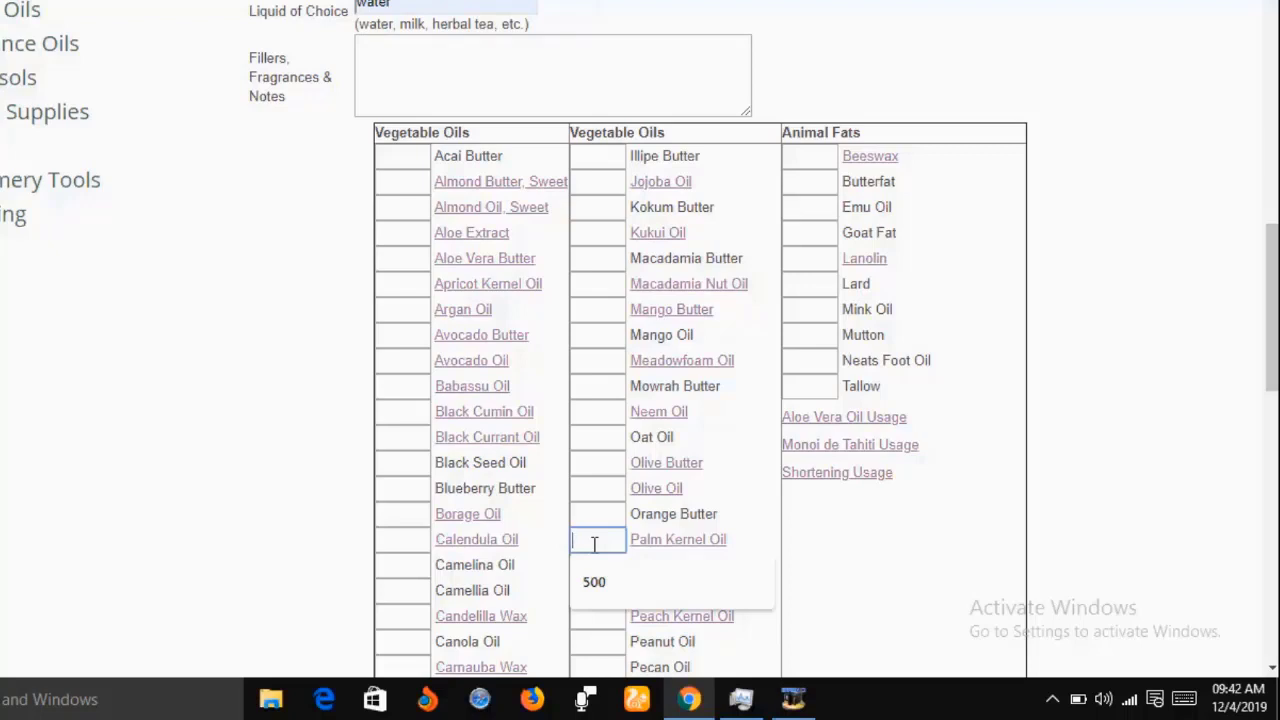
{"action": "type", "text": "500"}
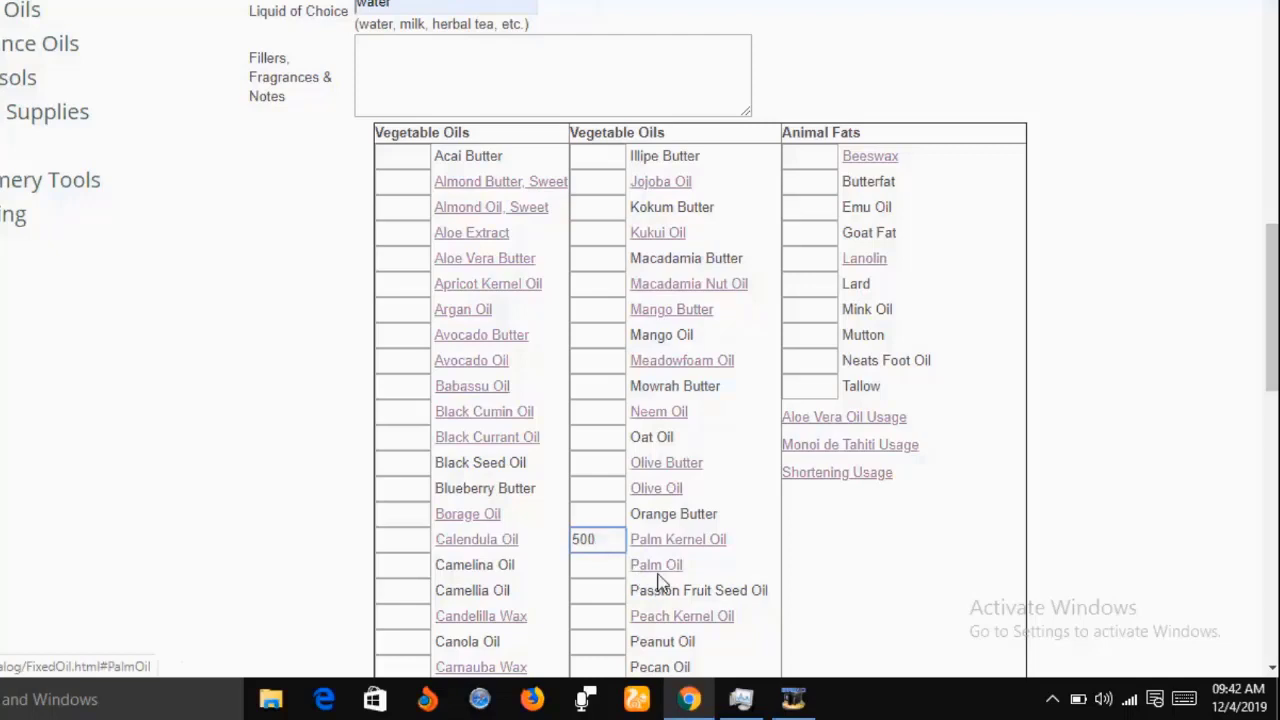
Add 300 grams of Palm Oil and 200 grams of Olive Oil to the recipe
{"action": "left_click", "coordinate": [597, 564]}
{"action": "left_click", "coordinate": [607, 599]}
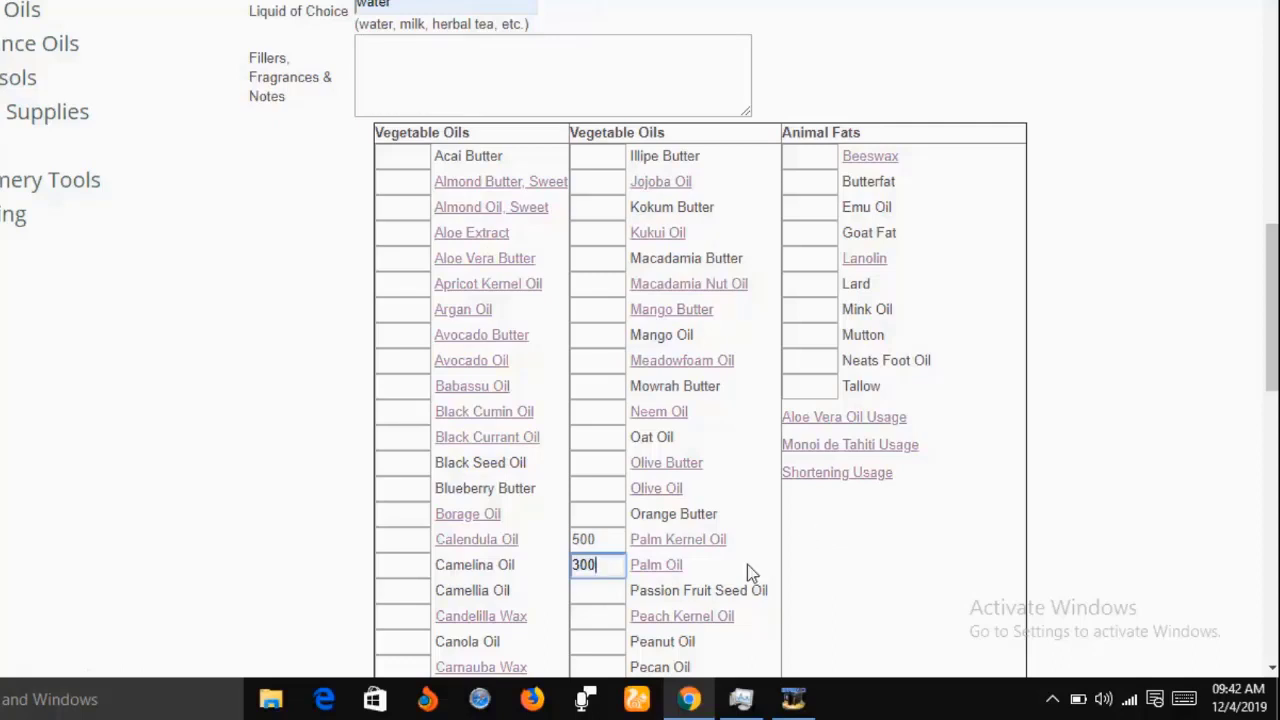
{"action": "scroll", "coordinate": [747, 564], "scroll_direction": "down", "scroll_amount": 1}
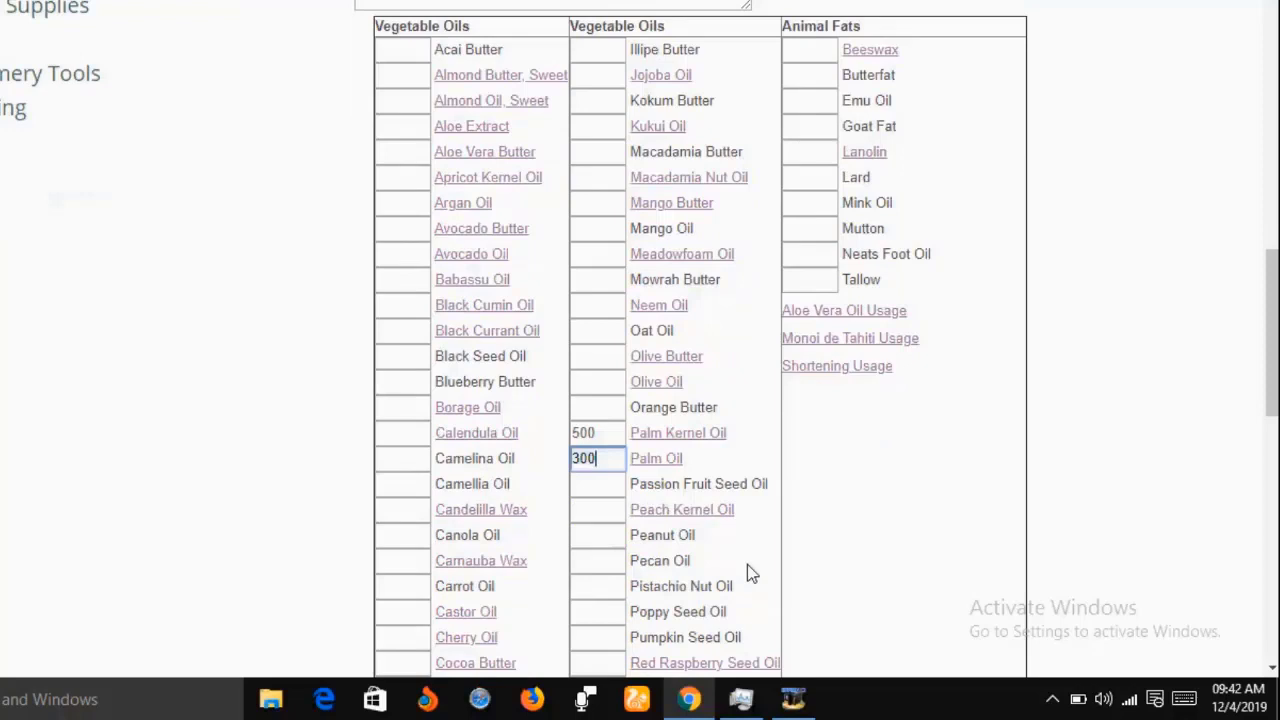
{"action": "scroll", "coordinate": [747, 564], "scroll_direction": "down", "scroll_amount": 1}
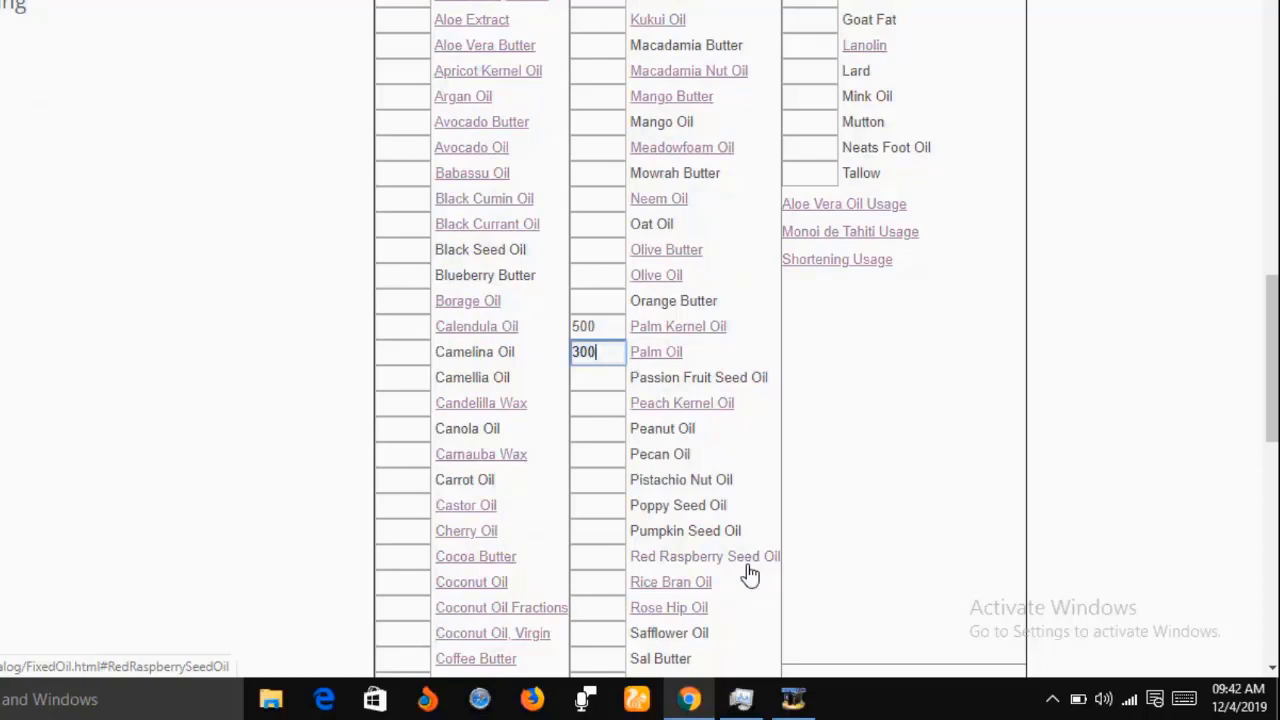
{"action": "left_click", "coordinate": [584, 275]}
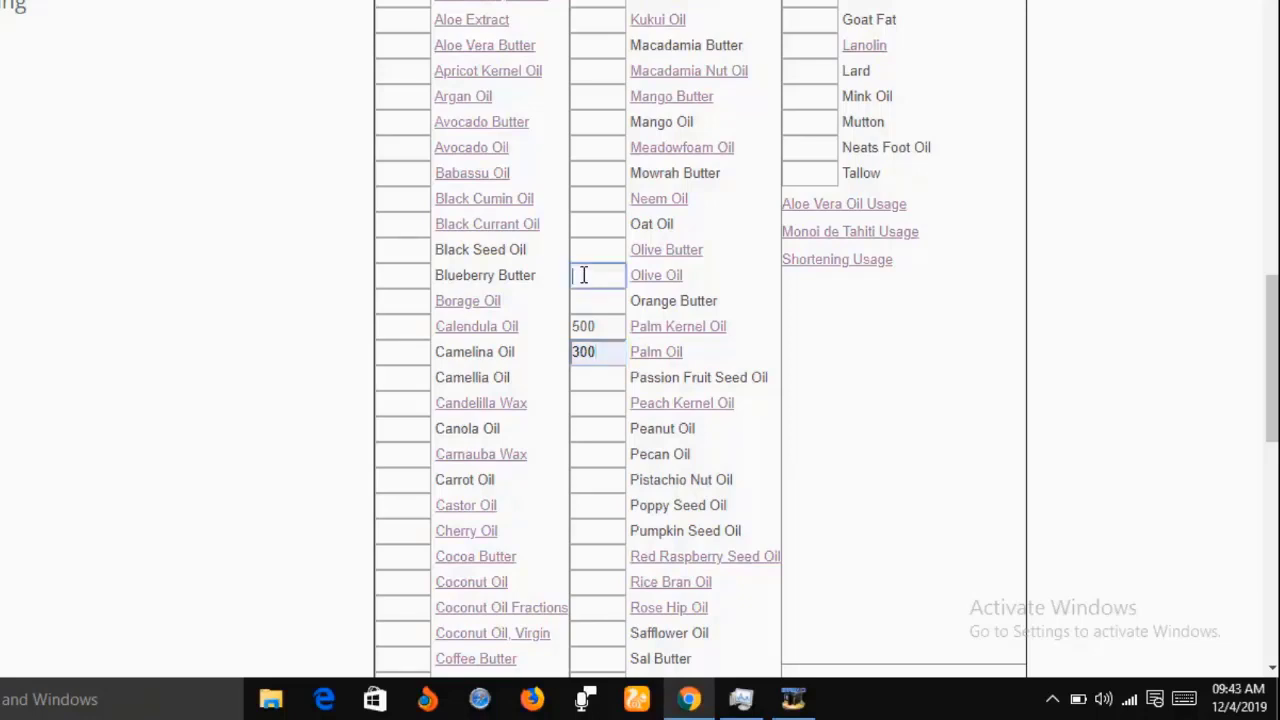
{"action": "type", "text": "200"}
Review the recipe settings and the entered oil amounts, and calculate the lye for the recipe
{"action": "scroll", "coordinate": [955, 490], "scroll_direction": "up", "scroll_amount": 3}
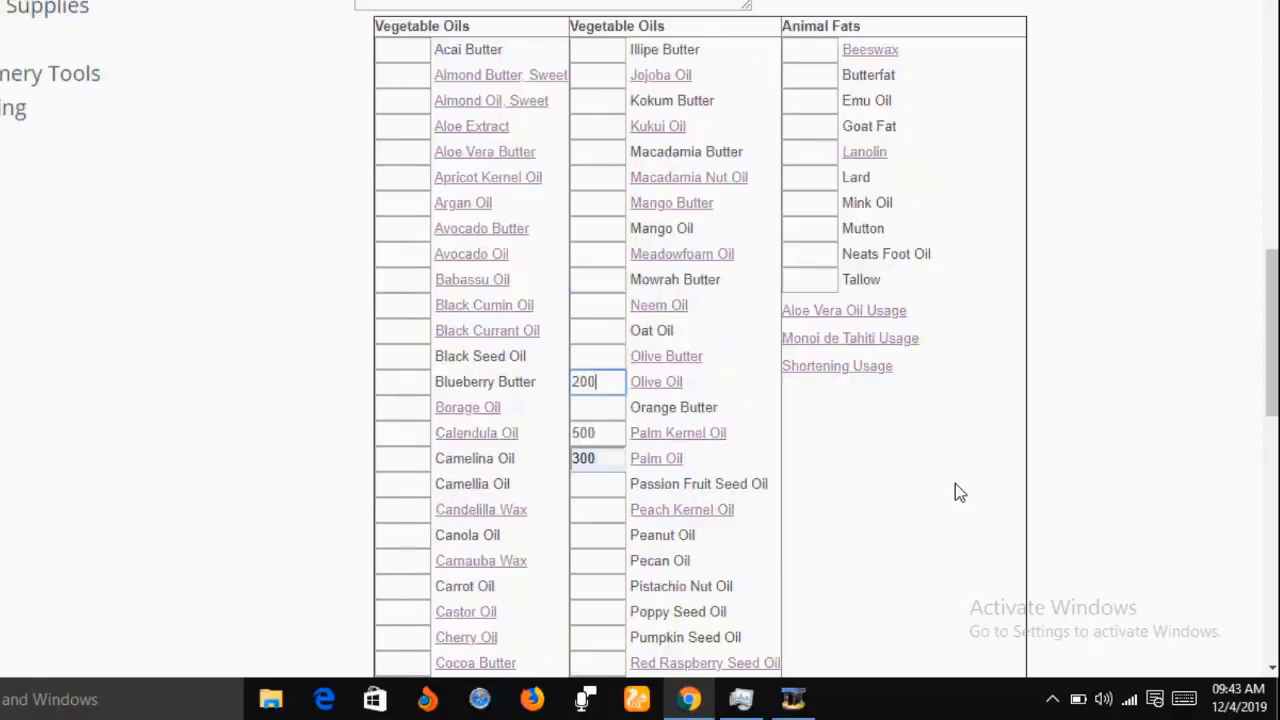
{"action": "scroll", "coordinate": [955, 490], "scroll_direction": "up", "scroll_amount": 4}
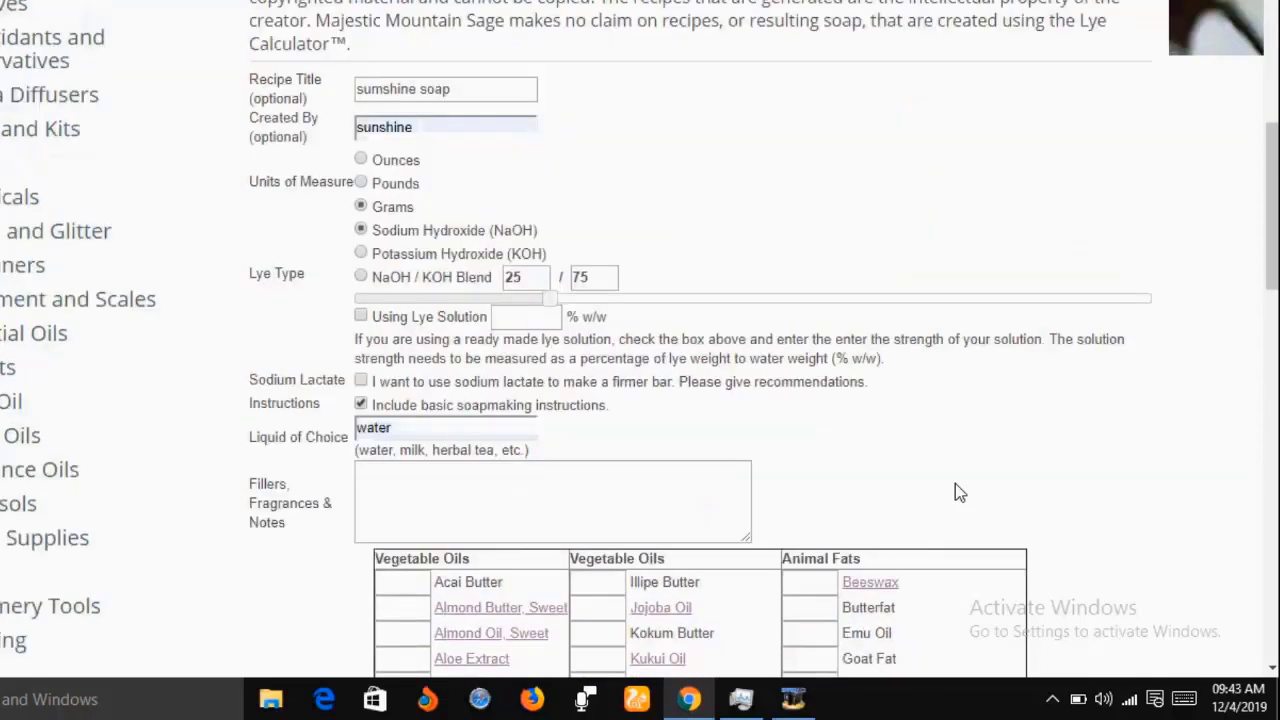
{"action": "scroll", "coordinate": [955, 490], "scroll_direction": "down", "scroll_amount": 2}
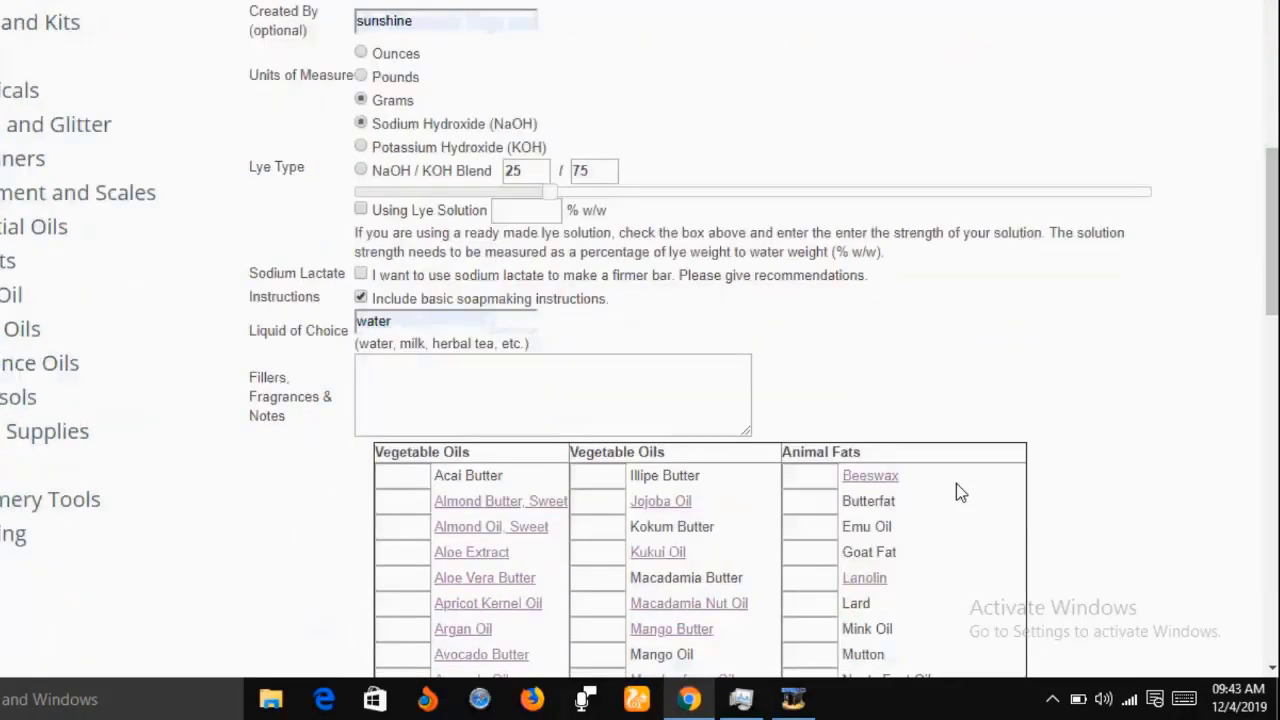
{"action": "scroll", "coordinate": [956, 483], "scroll_direction": "down", "scroll_amount": 8}
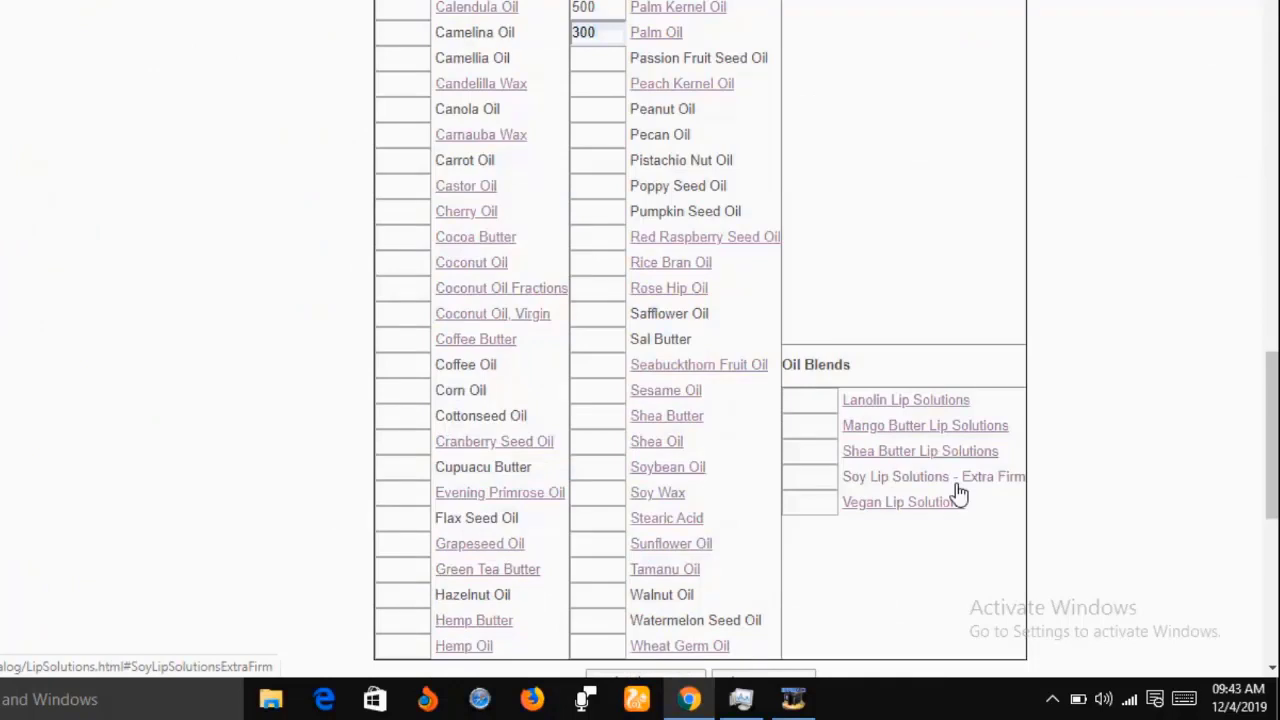
{"action": "scroll", "coordinate": [956, 494], "scroll_direction": "down", "scroll_amount": 2}
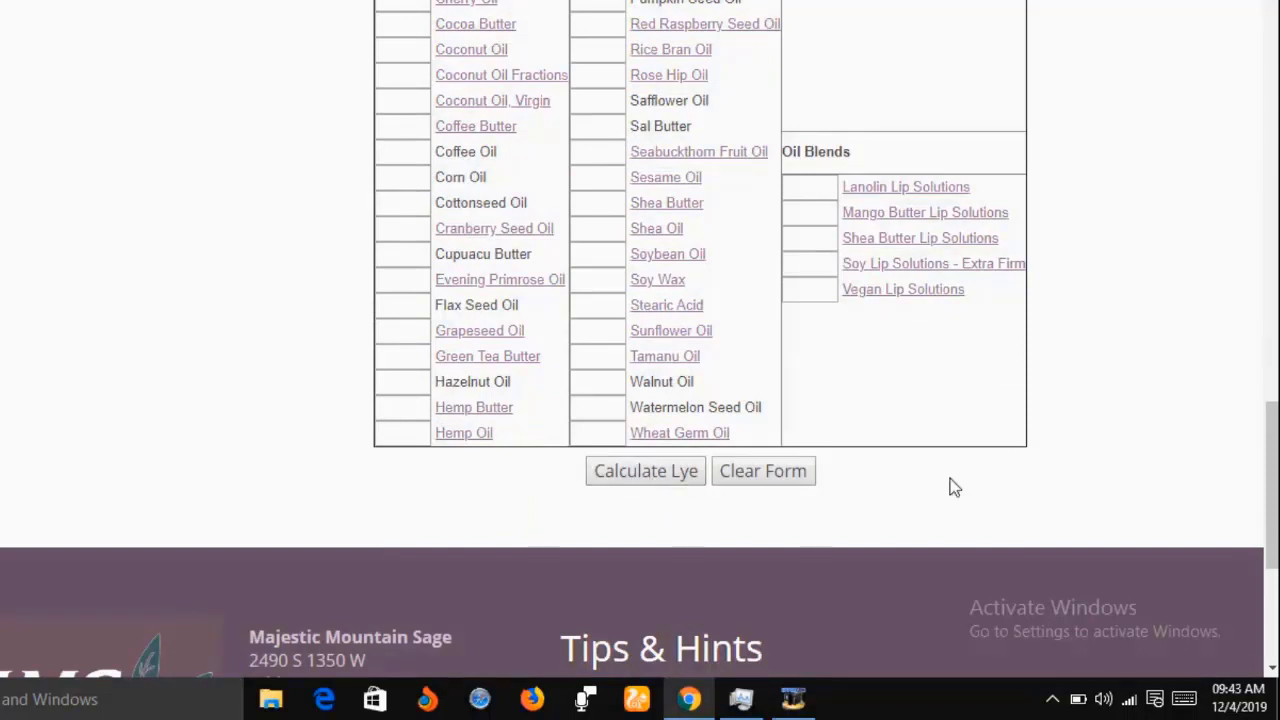
{"action": "scroll", "coordinate": [746, 490], "scroll_direction": "up", "scroll_amount": 4}
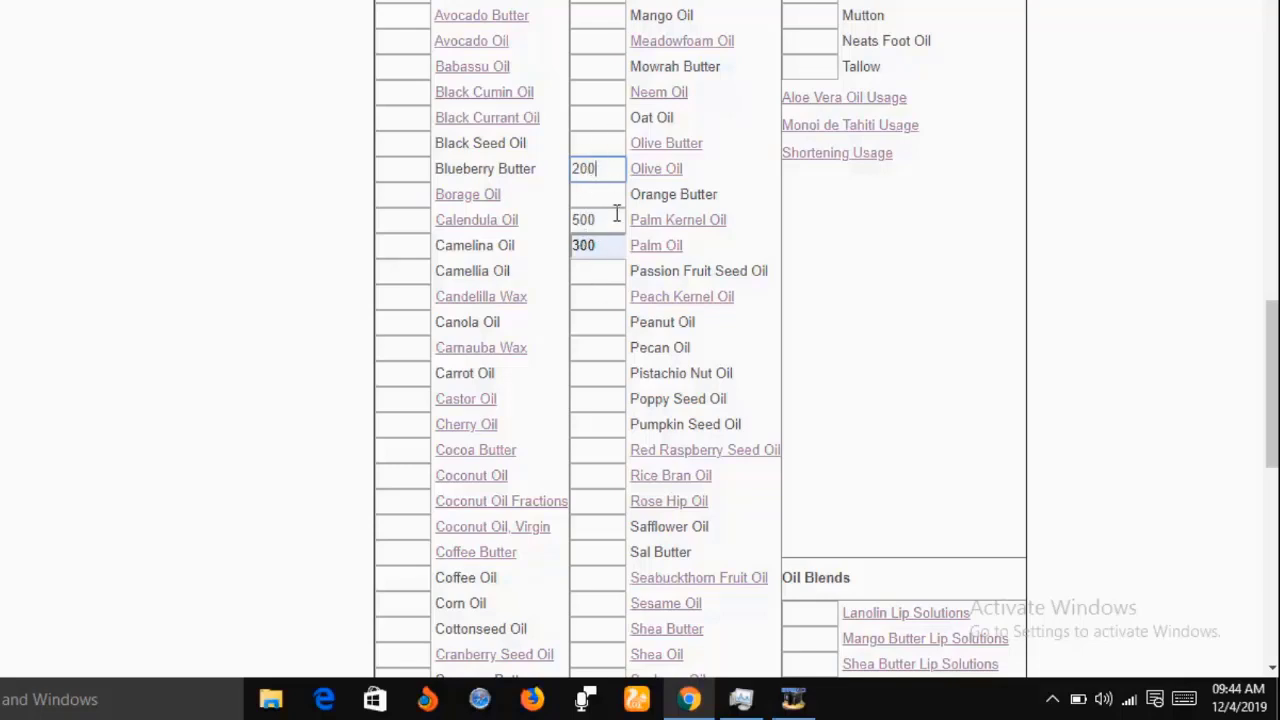
{"action": "scroll", "coordinate": [889, 346], "scroll_direction": "down", "scroll_amount": 4}
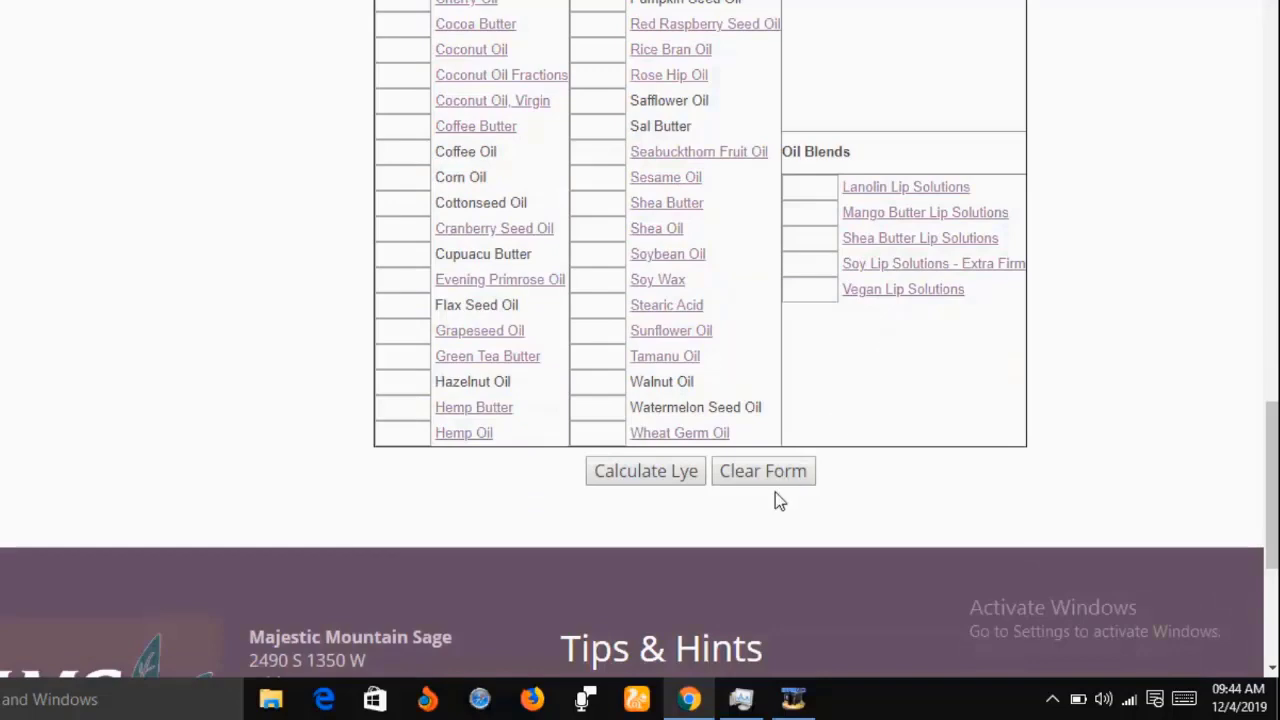
{"action": "scroll", "coordinate": [729, 115], "scroll_direction": "up", "scroll_amount": 1}
{"action": "scroll", "coordinate": [727, 102], "scroll_direction": "up", "scroll_amount": 2}
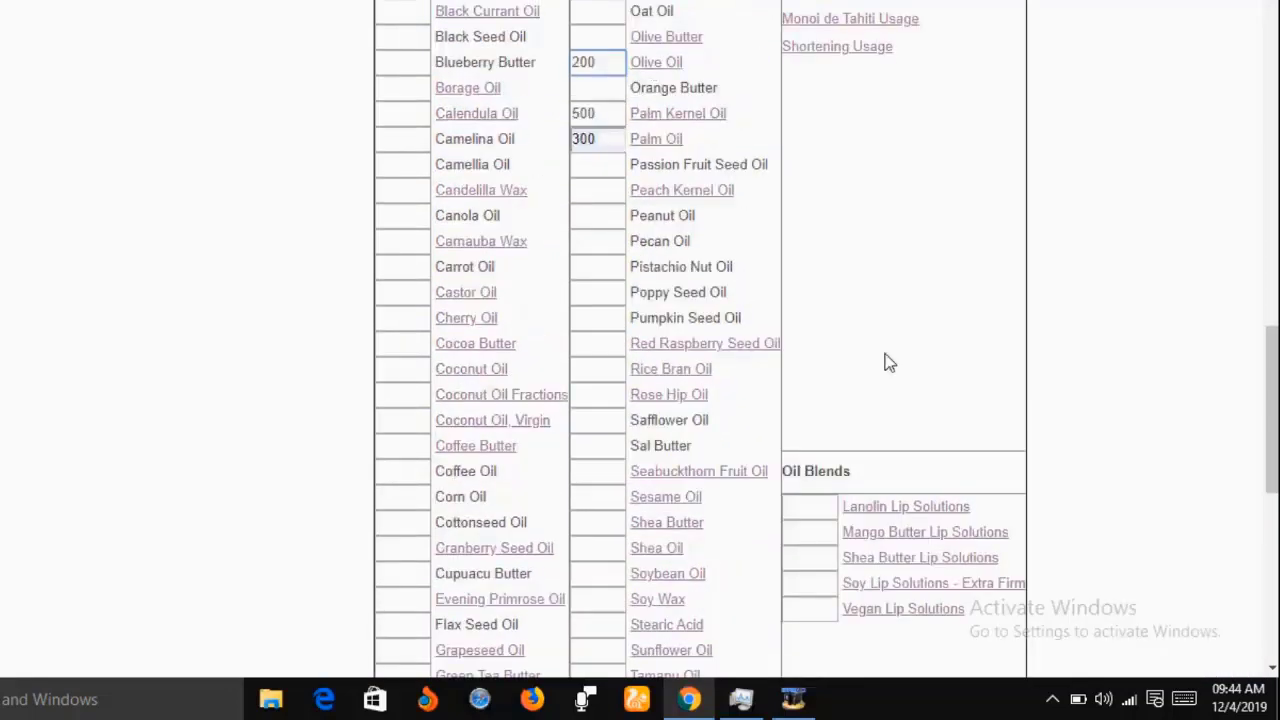
{"action": "scroll", "coordinate": [651, 477], "scroll_direction": "down", "scroll_amount": 3}
{"action": "left_click", "coordinate": [646, 471]}
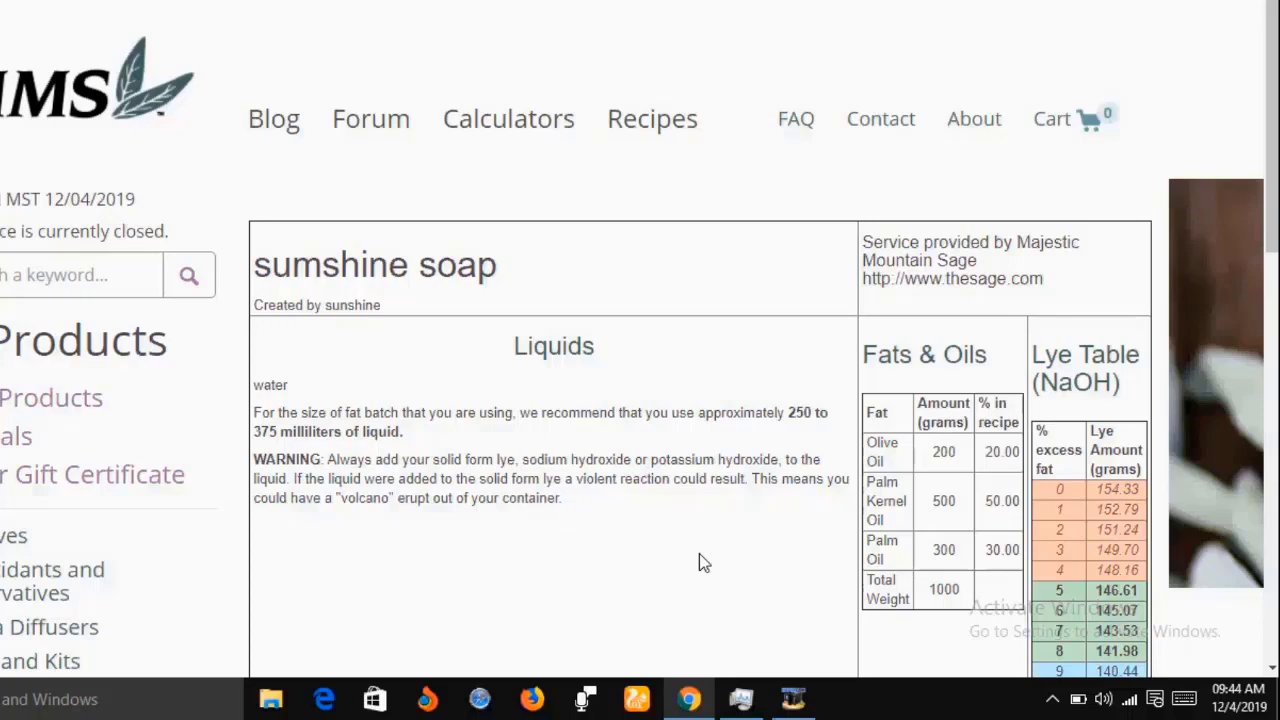
Examine the recipe printout's recommended liquid, fats and oils, lye table by excess fat percentage, and basic soapmaking instructions
{"action": "scroll", "coordinate": [700, 553], "scroll_direction": "down", "scroll_amount": 2}
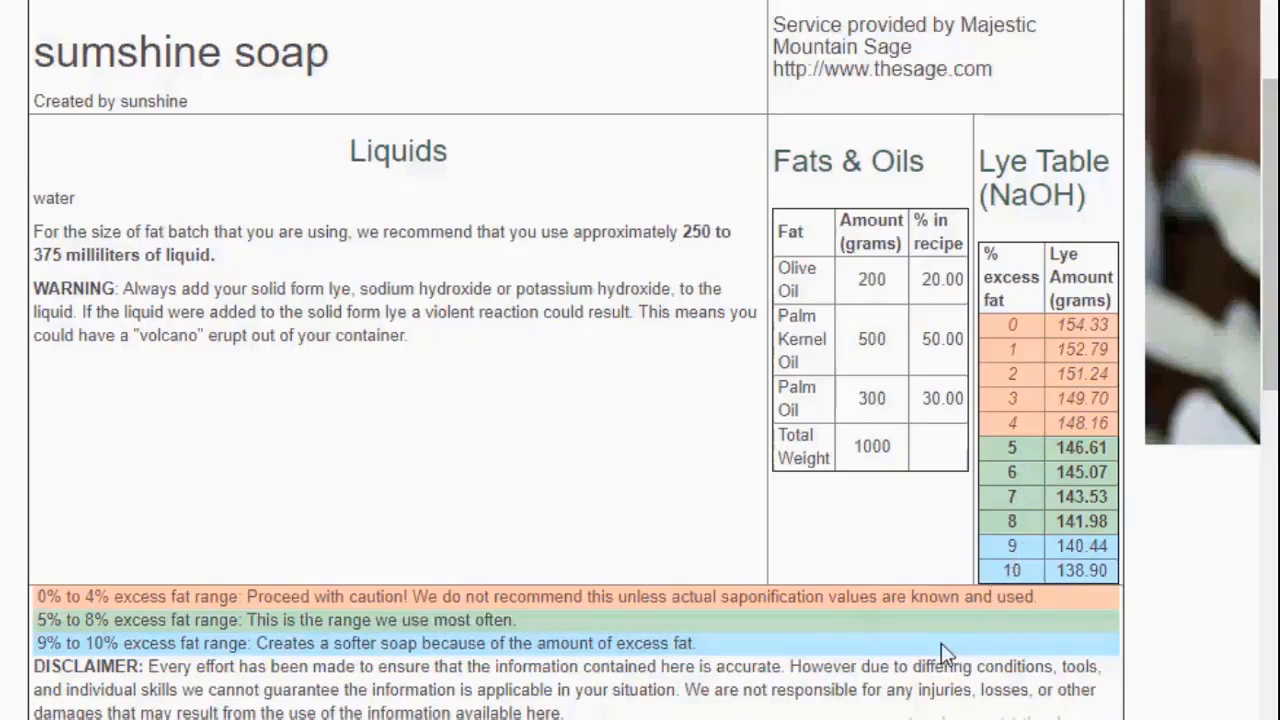
{"action": "scroll", "coordinate": [662, 519], "scroll_direction": "down", "scroll_amount": 5}
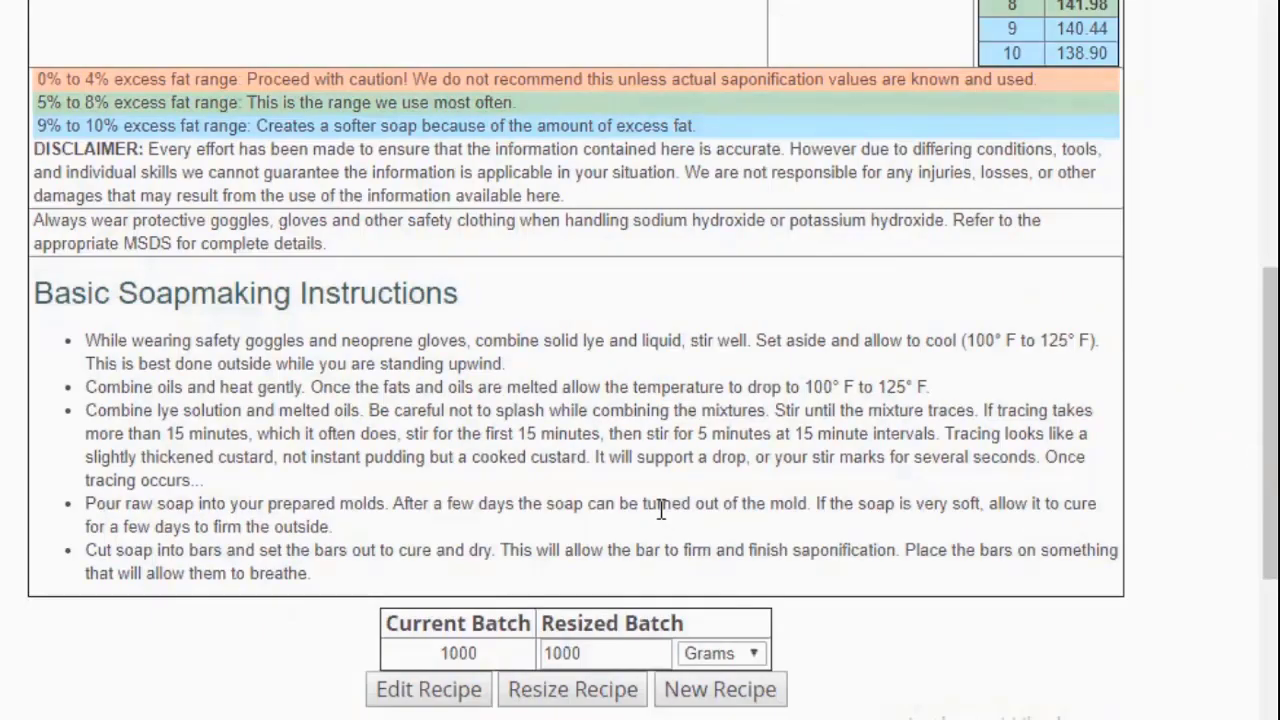
{"action": "scroll", "coordinate": [661, 510], "scroll_direction": "up", "scroll_amount": 6}
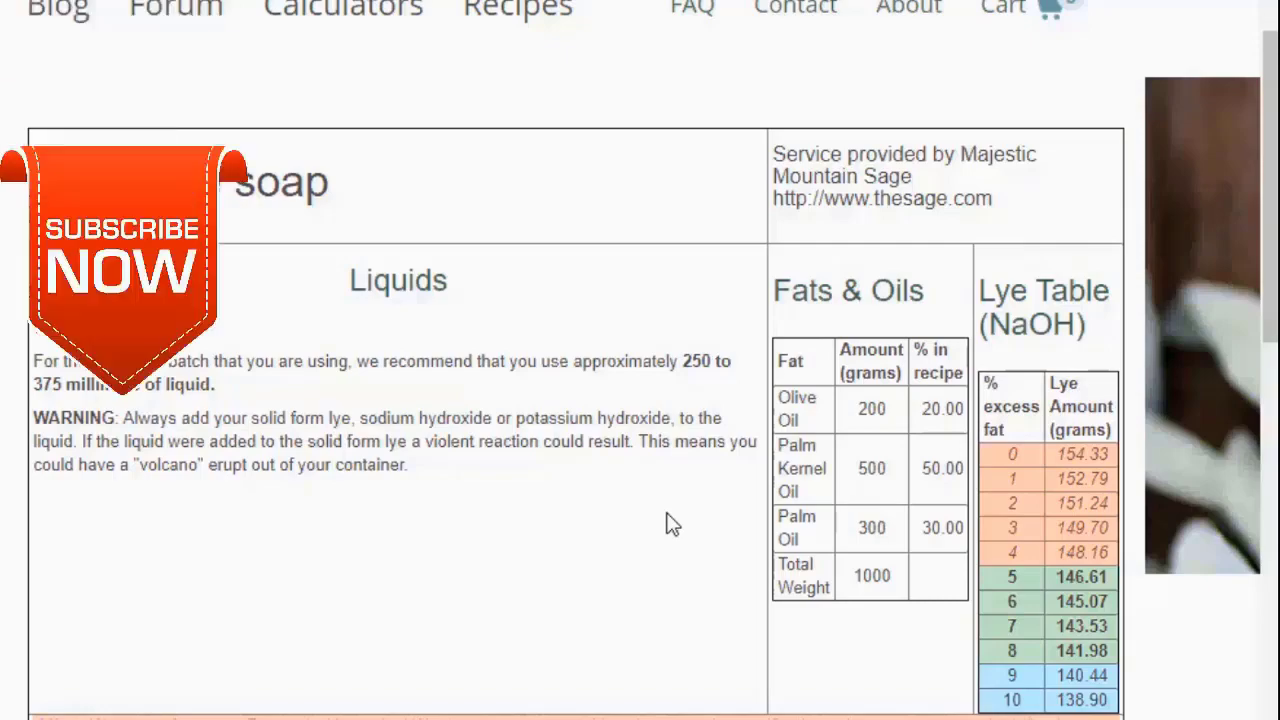
{"action": "scroll", "coordinate": [670, 525], "scroll_direction": "down", "scroll_amount": 3}
{"action": "scroll", "coordinate": [670, 513], "scroll_direction": "down", "scroll_amount": 4}
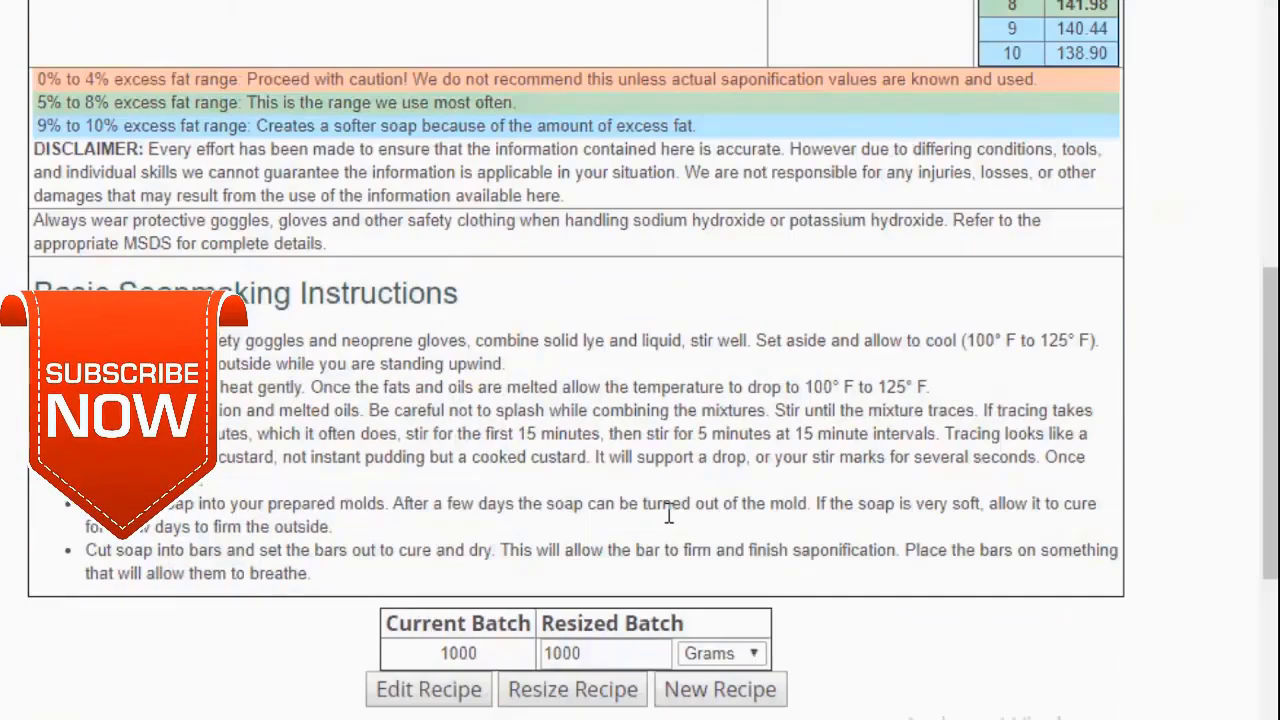